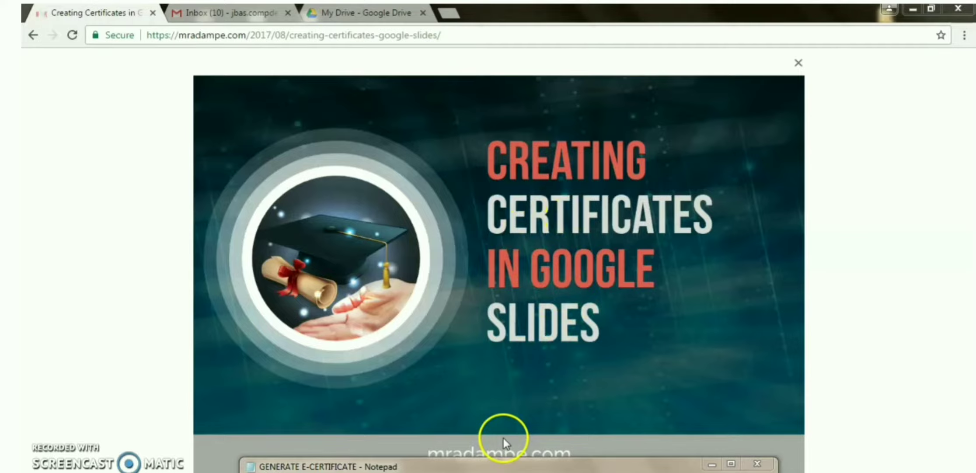
click(504, 439)
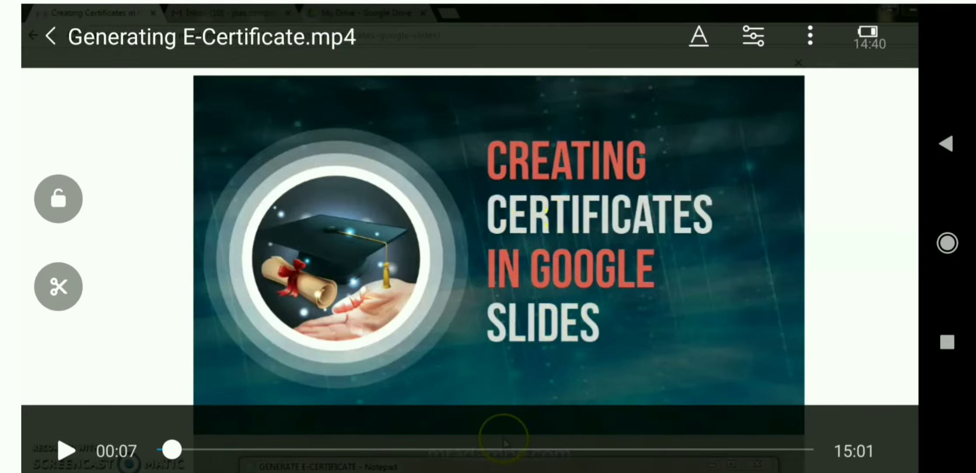
click(66, 451)
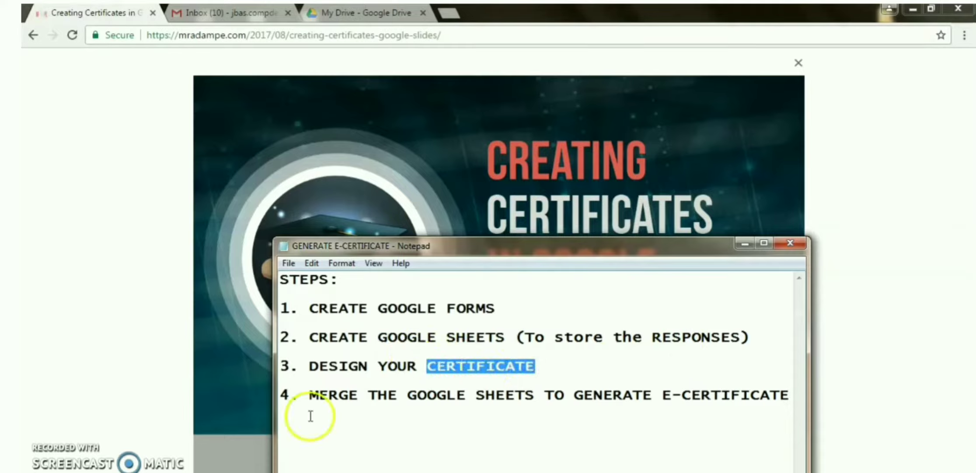
- Review step 4 of the Notepad list, about merging the Google Sheets to generate e-certificates, and minimize the notes
drag(308, 394, 525, 401)
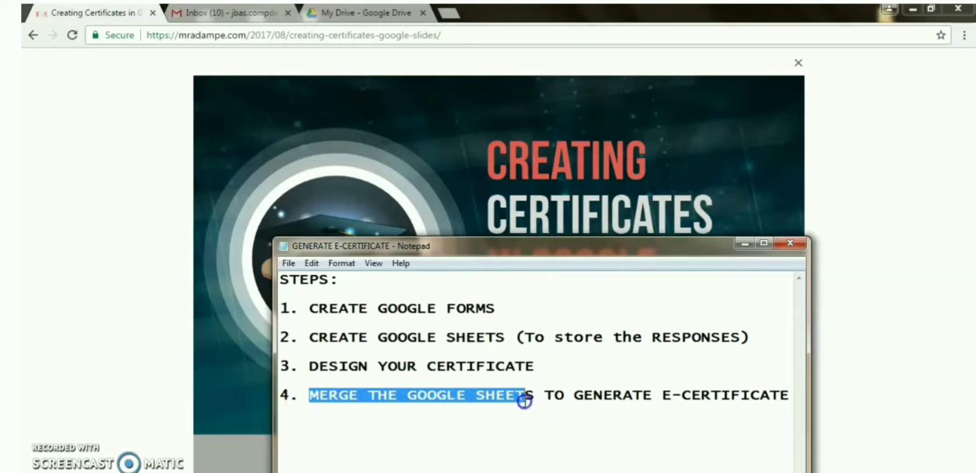
click(697, 399)
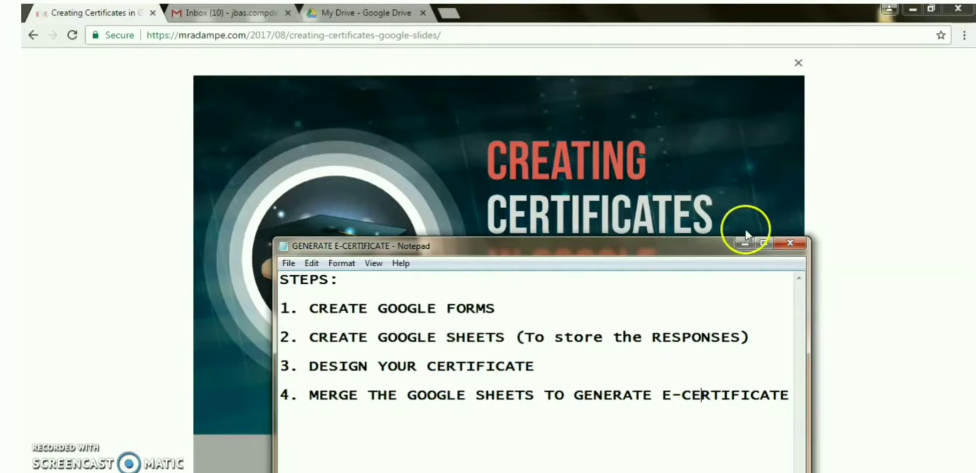
click(743, 244)
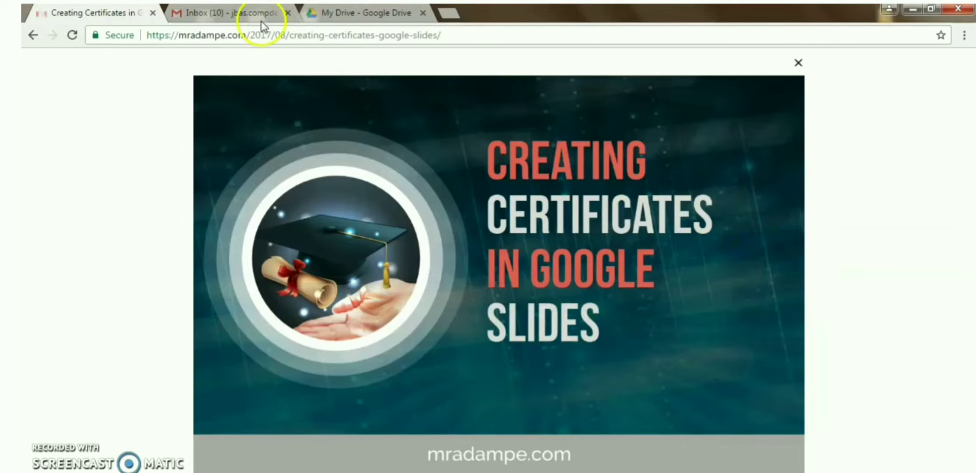
- Switch to the Gmail inbox, view the available Google apps, and go to My Drive in Google Drive
click(256, 15)
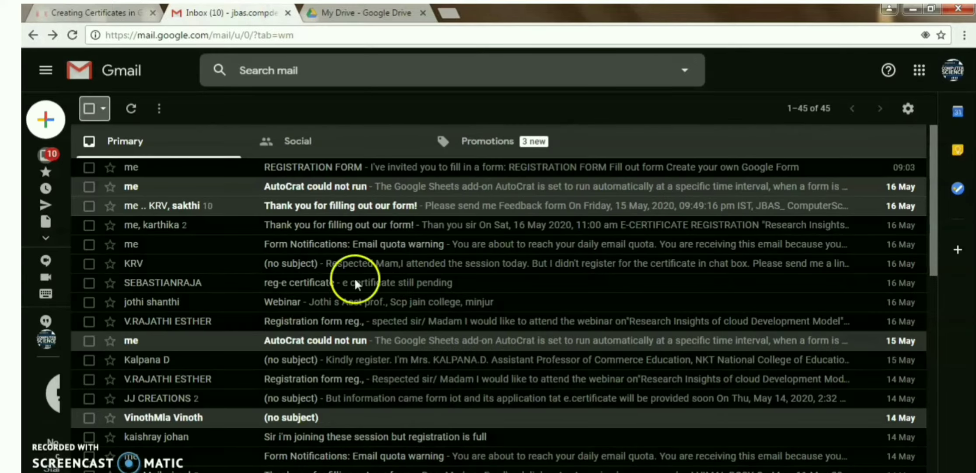
click(920, 72)
click(920, 72)
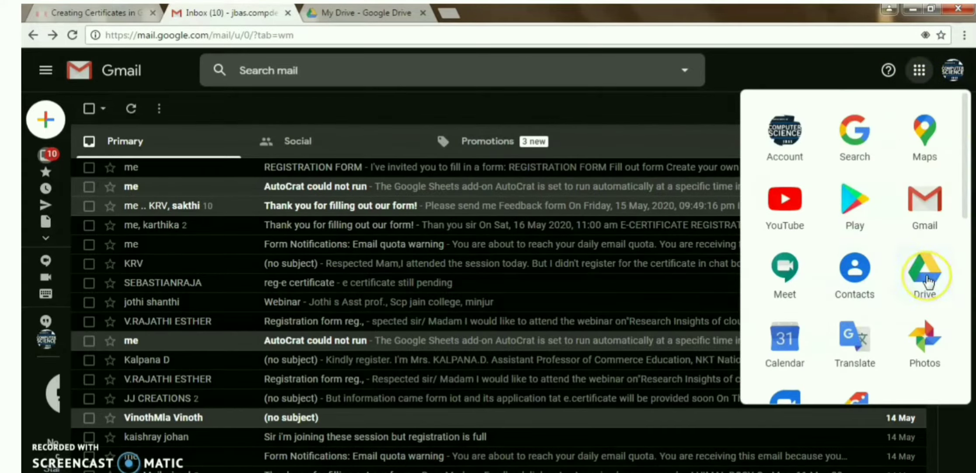
click(363, 18)
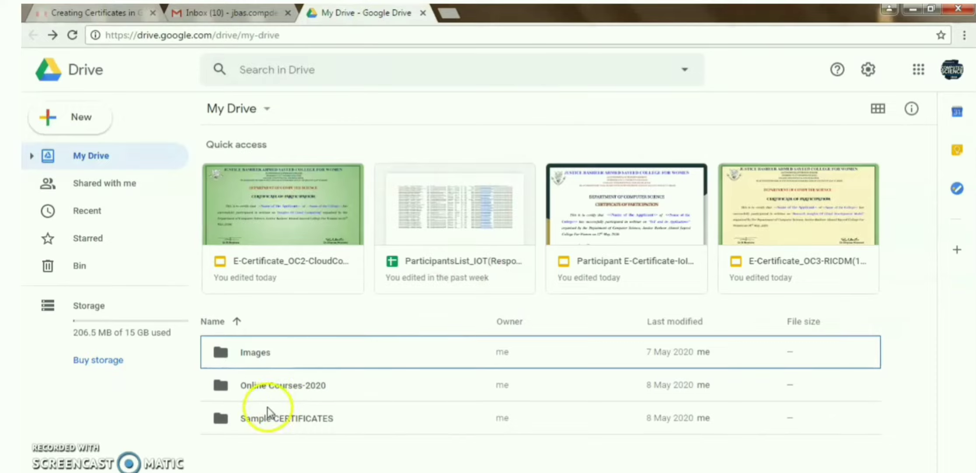
- Create a folder named "Generate E-CERTIFICATE" in My Drive and open it
click(68, 119)
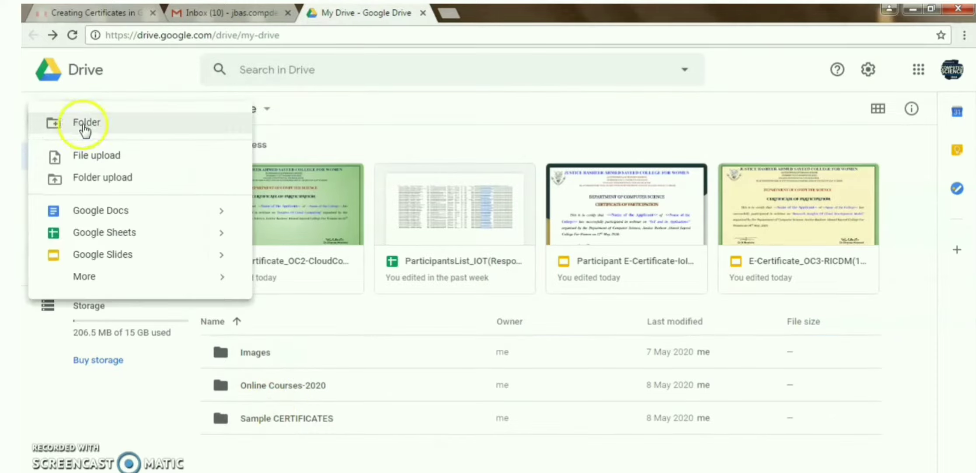
click(83, 126)
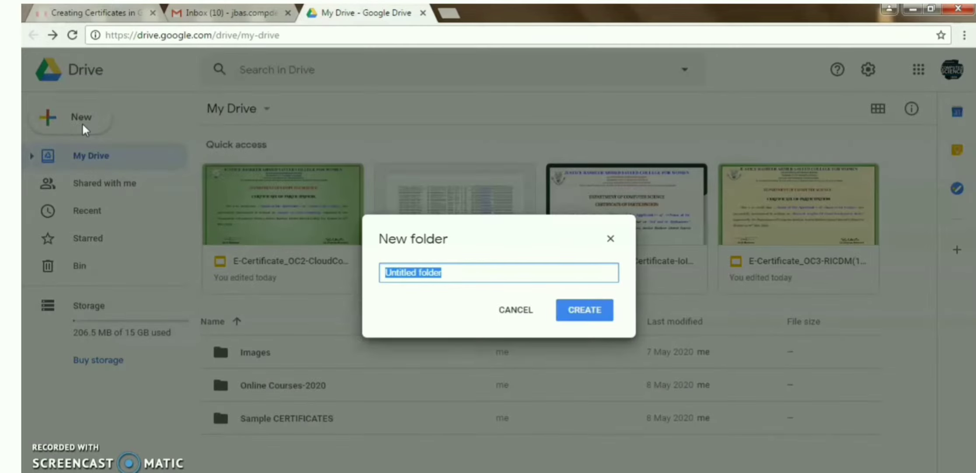
text(Generate E-CERTIFICATE)
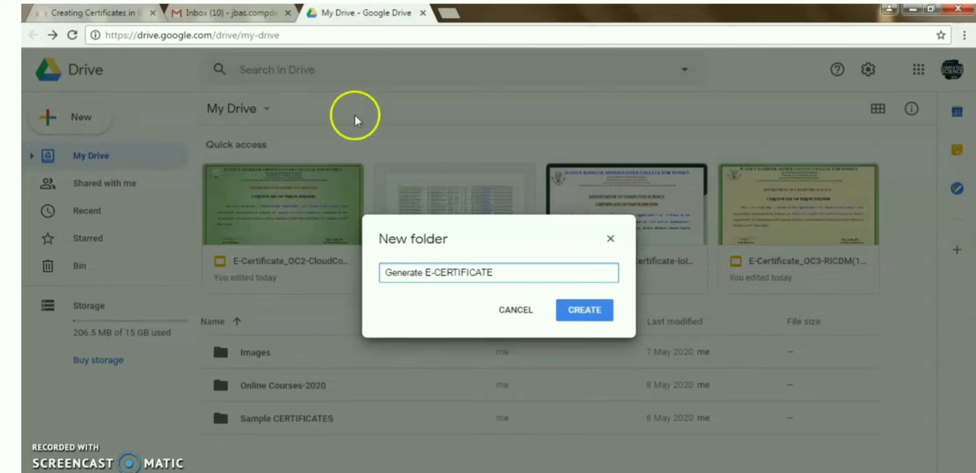
click(584, 309)
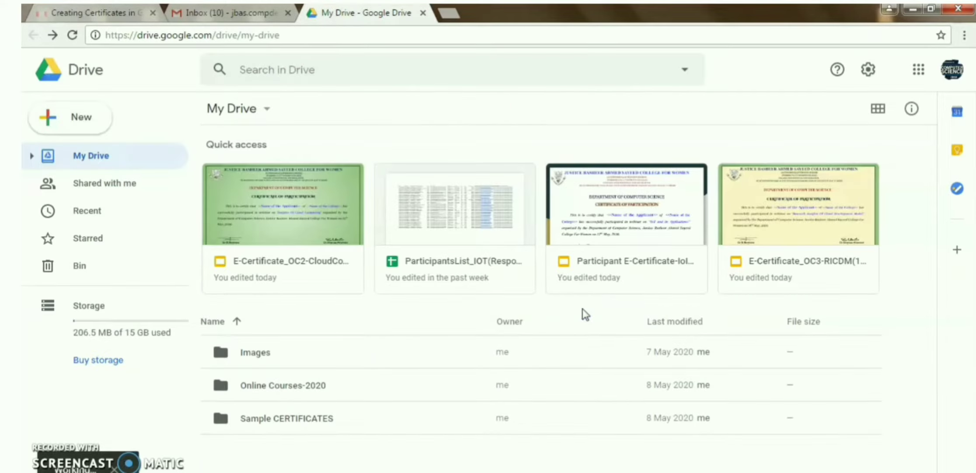
click(272, 353)
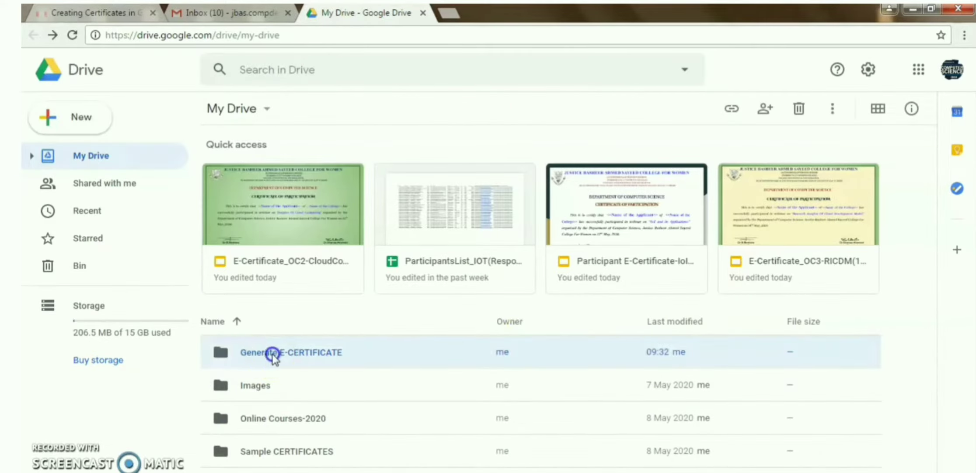
double_click(272, 353)
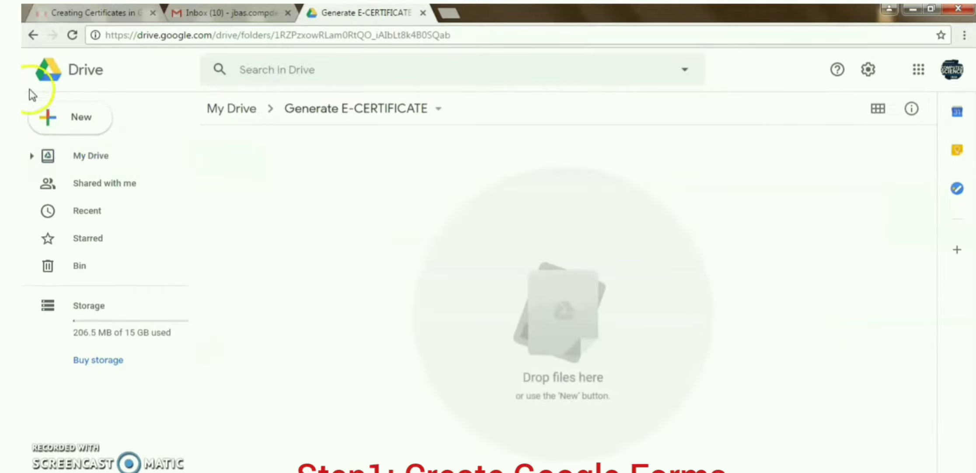
- Create a blank Google Form inside the Generate E-CERTIFICATE folder and dismiss the unsupported browser notice
click(53, 119)
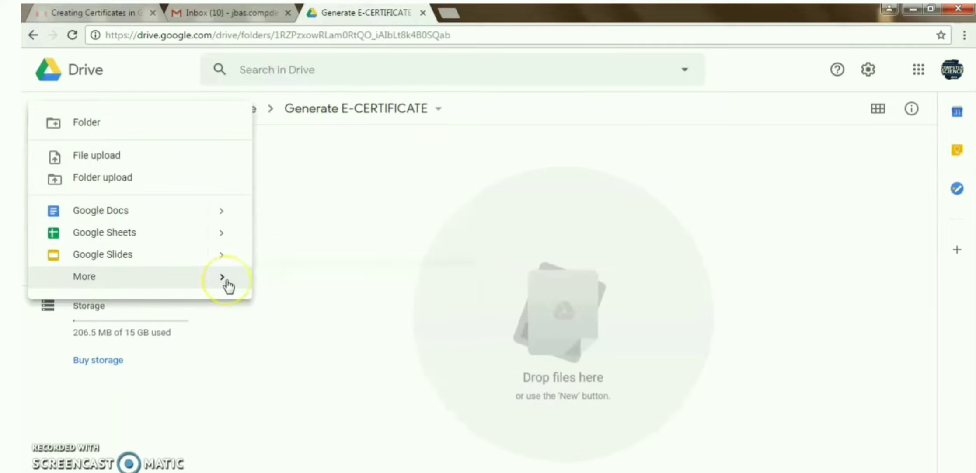
mouse_move(227, 286)
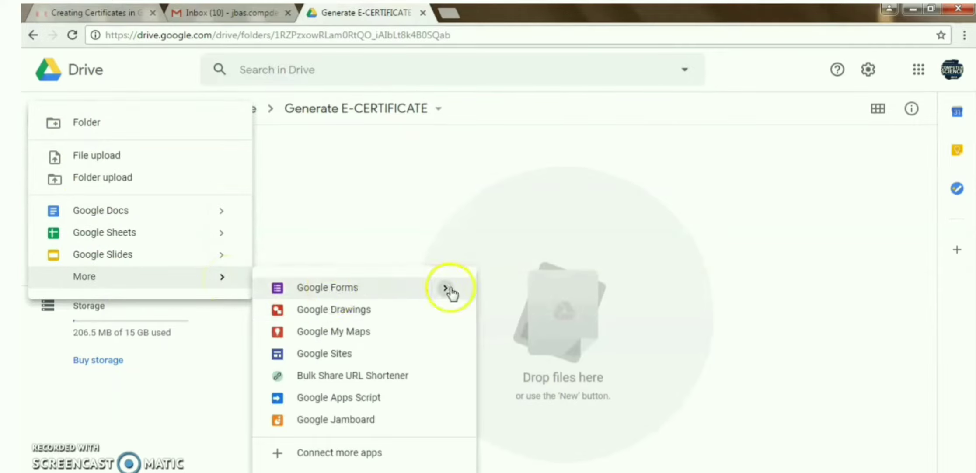
mouse_move(451, 289)
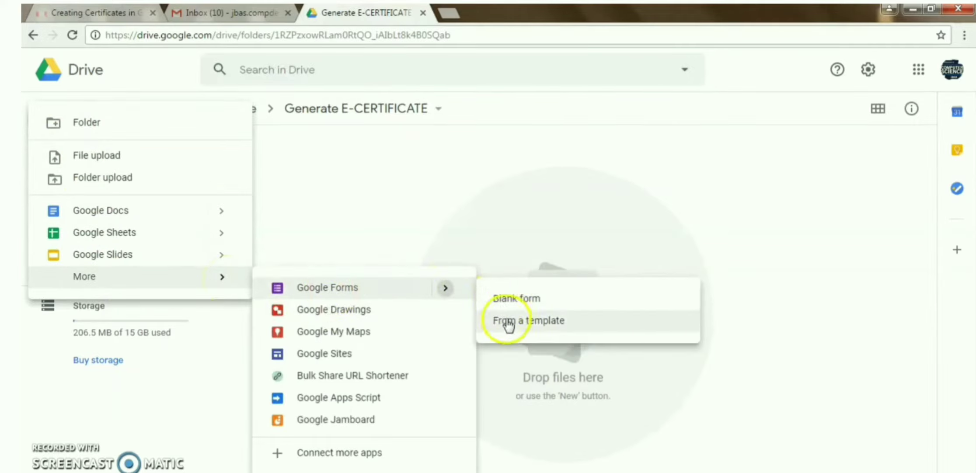
click(507, 301)
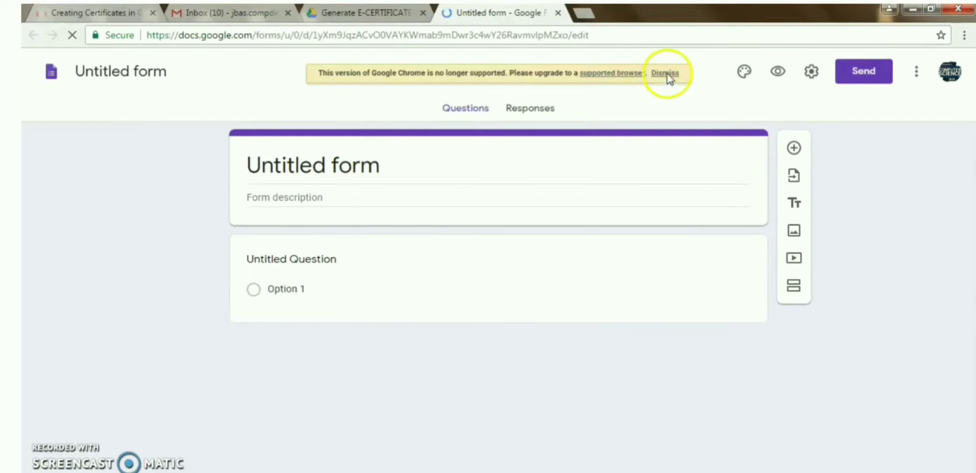
click(652, 80)
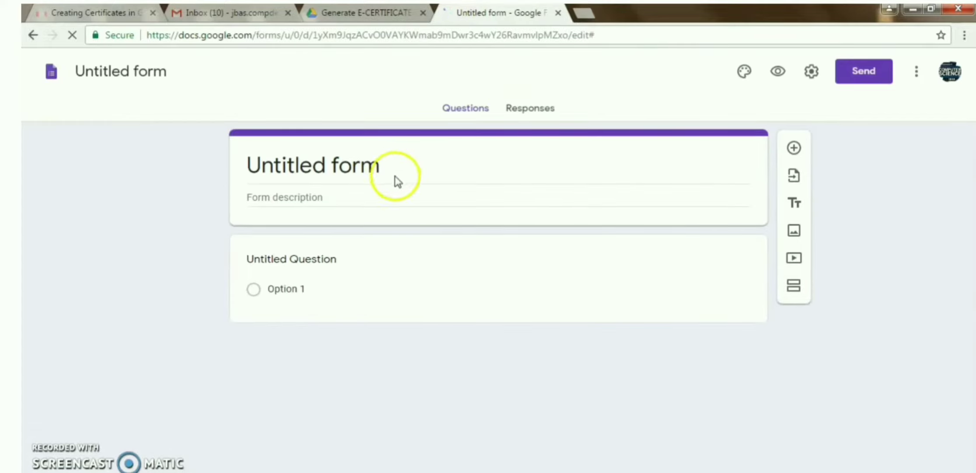
- Replace the form's default title with "REGISTRATION FORM"
click(382, 169)
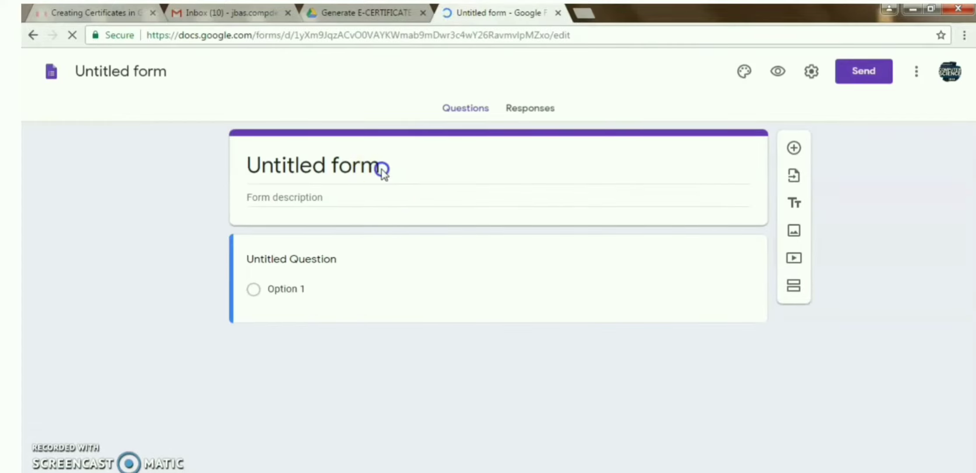
click(383, 169)
click(329, 159)
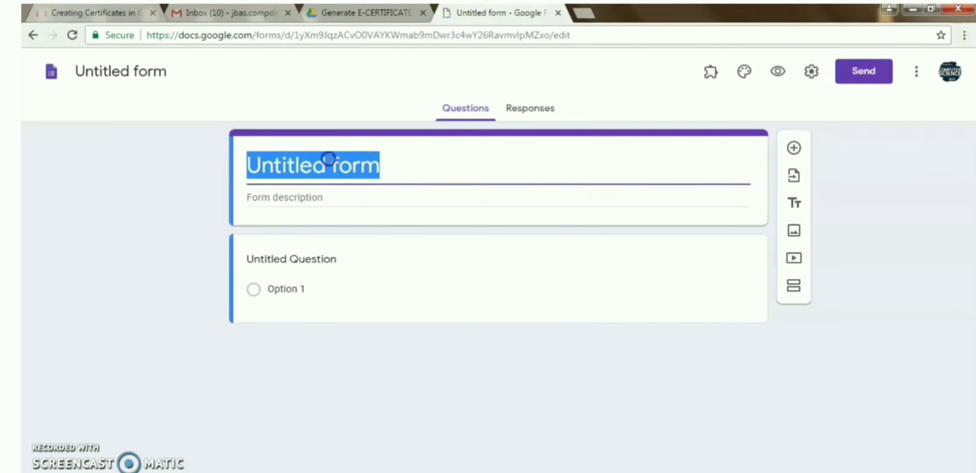
text(RE)
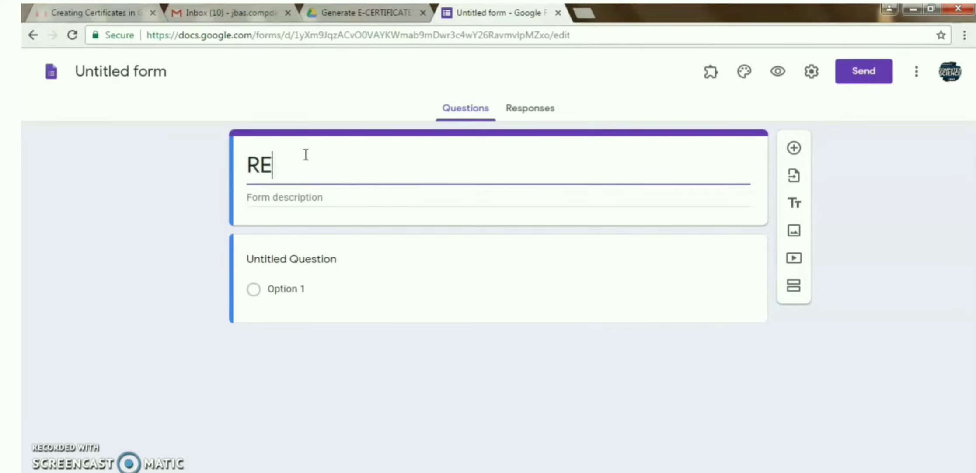
text(GISTRA)
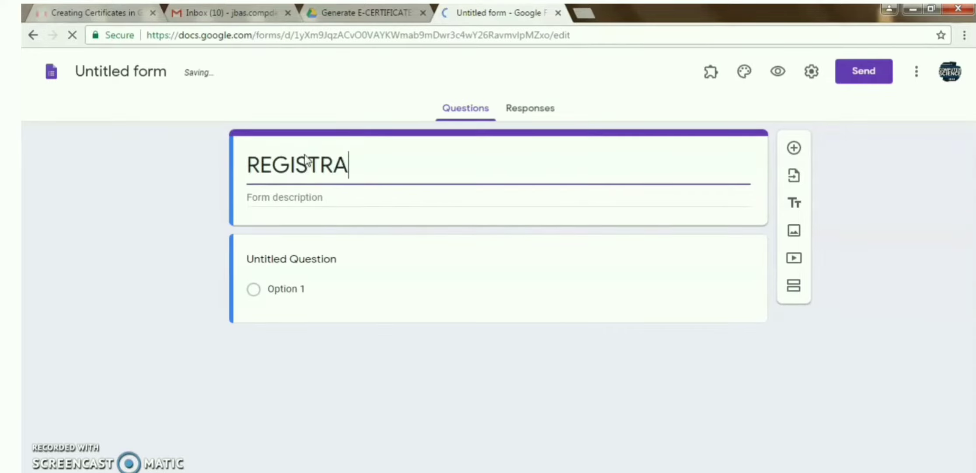
text(TION F)
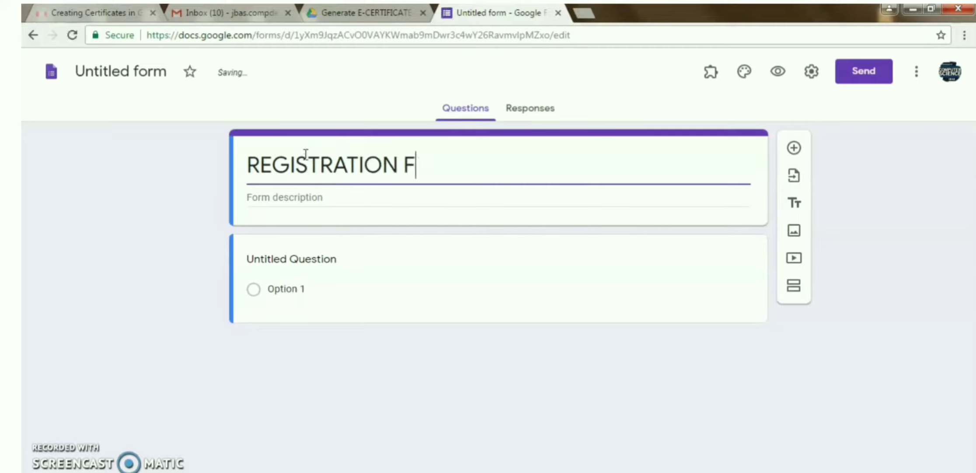
text(ORM)
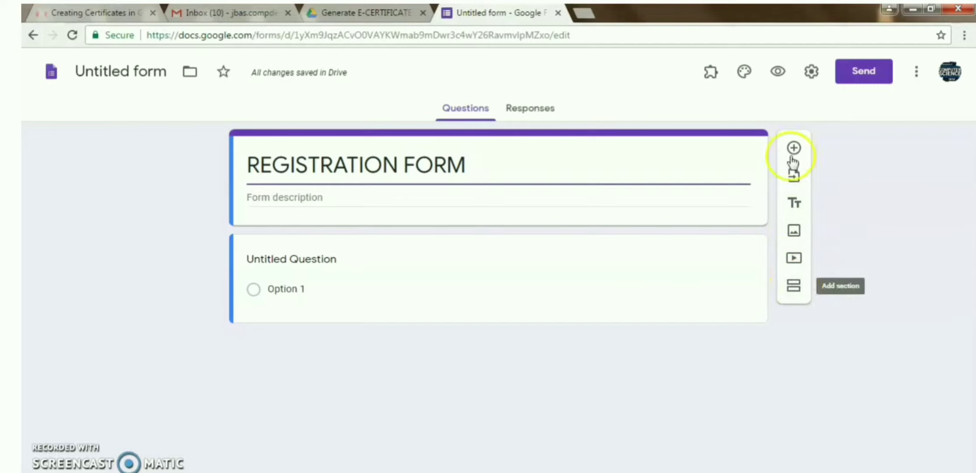
- Turn the untitled question into a required short-answer question titled "Name"
click(323, 259)
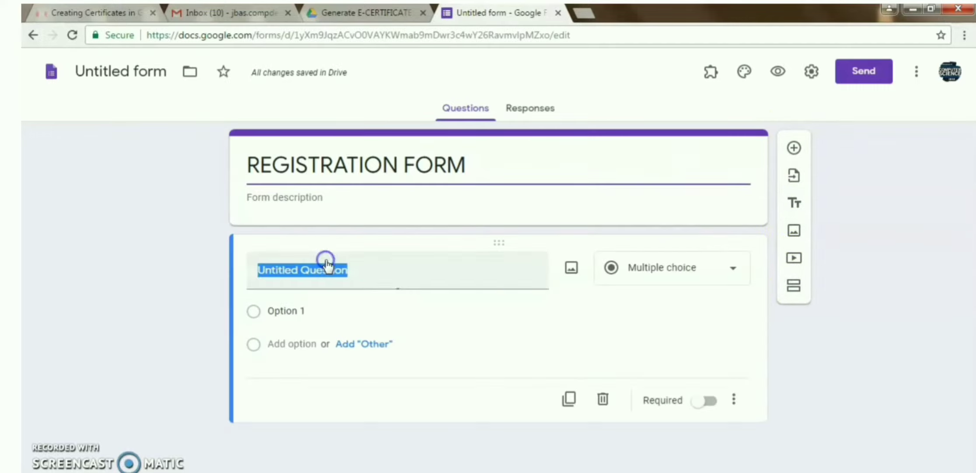
text(Na)
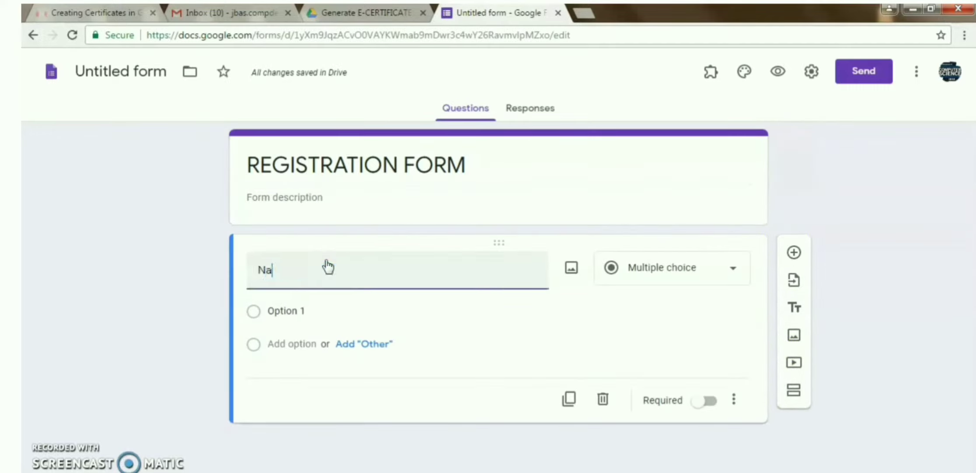
text(me)
click(672, 269)
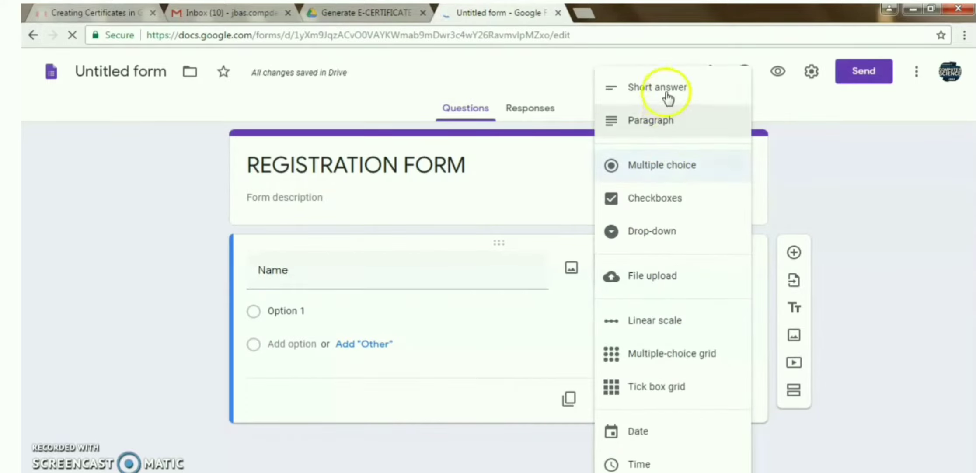
click(667, 92)
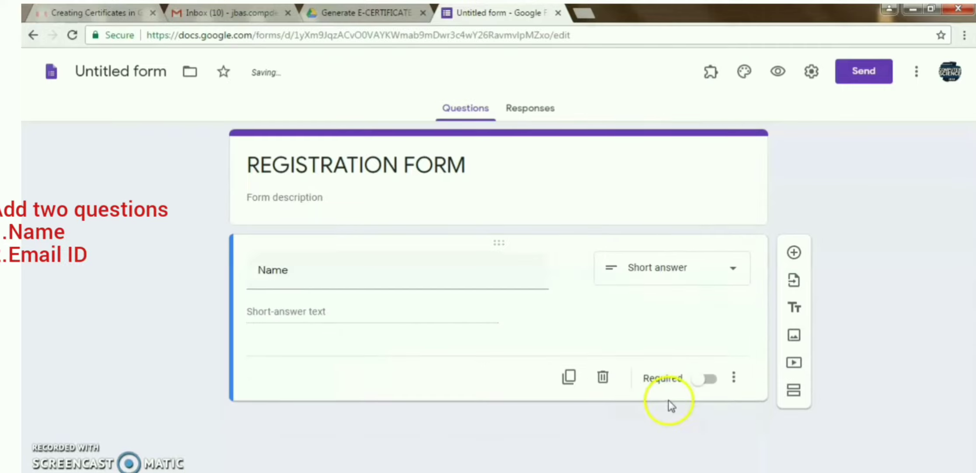
click(708, 381)
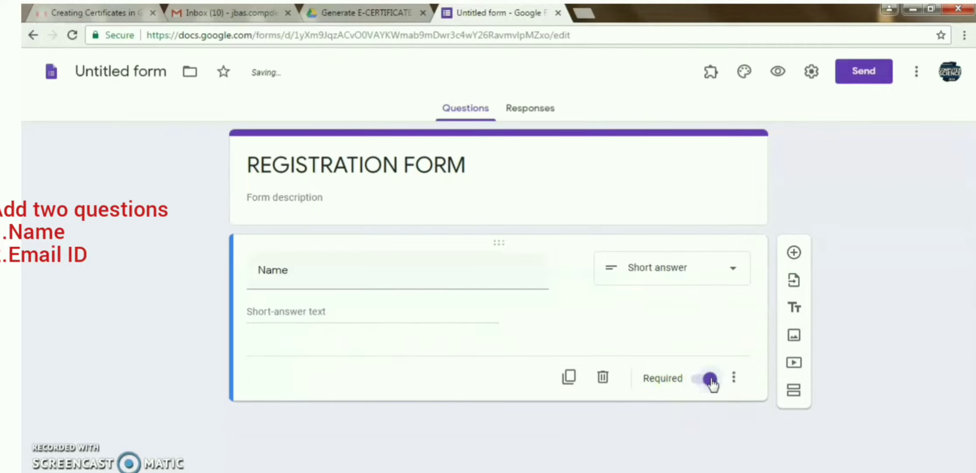
- Add a second question titled "Email ID" as a short answer and make it required
click(795, 253)
click(258, 371)
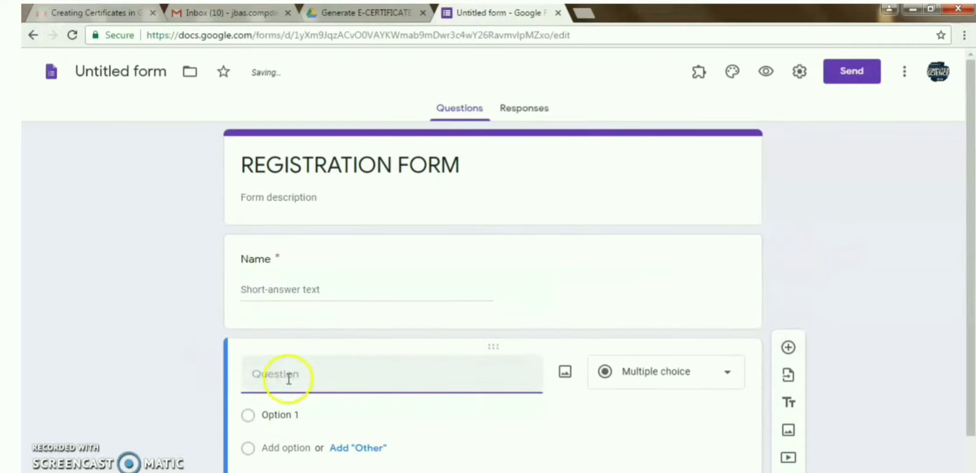
text(Emai)
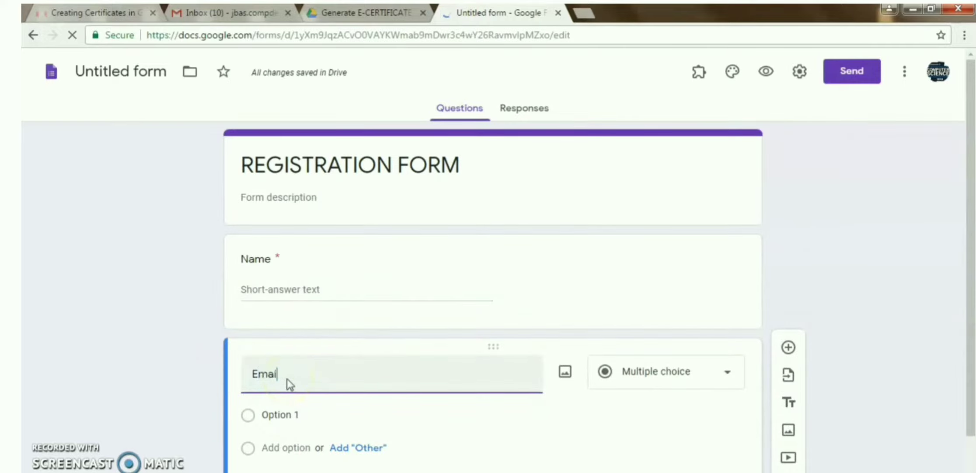
text(l ID)
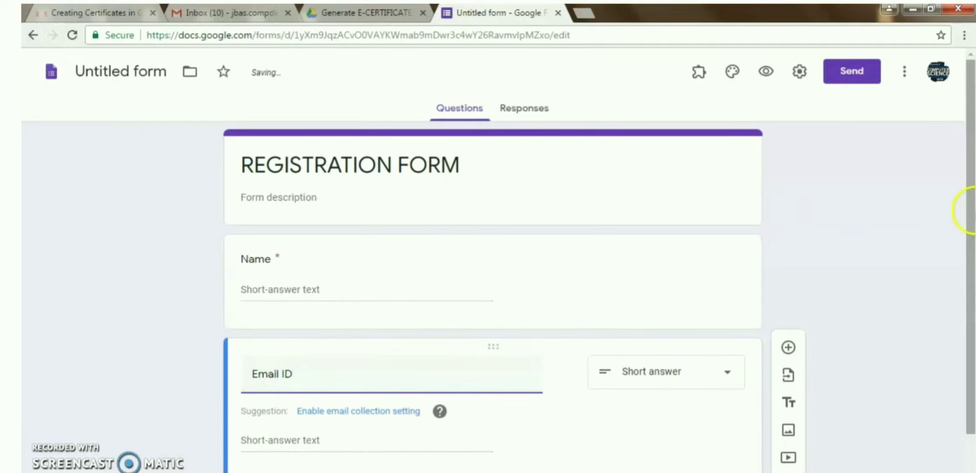
drag(970, 212, 970, 277)
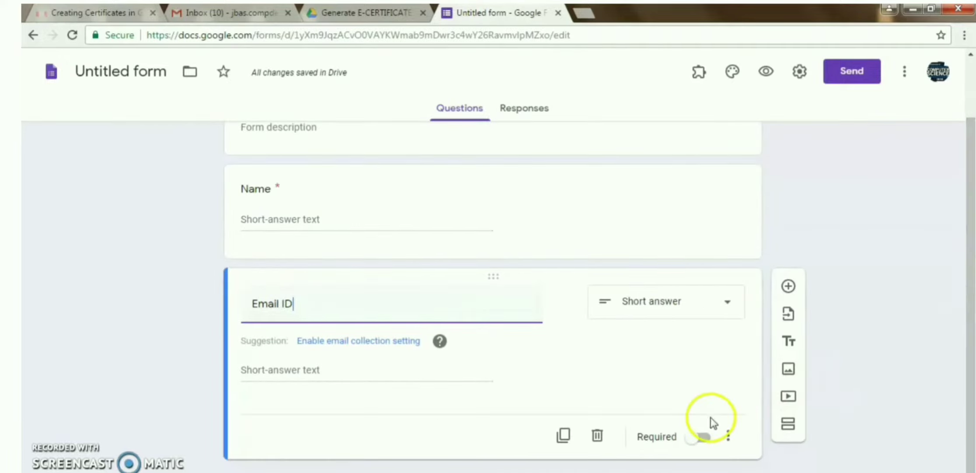
click(703, 437)
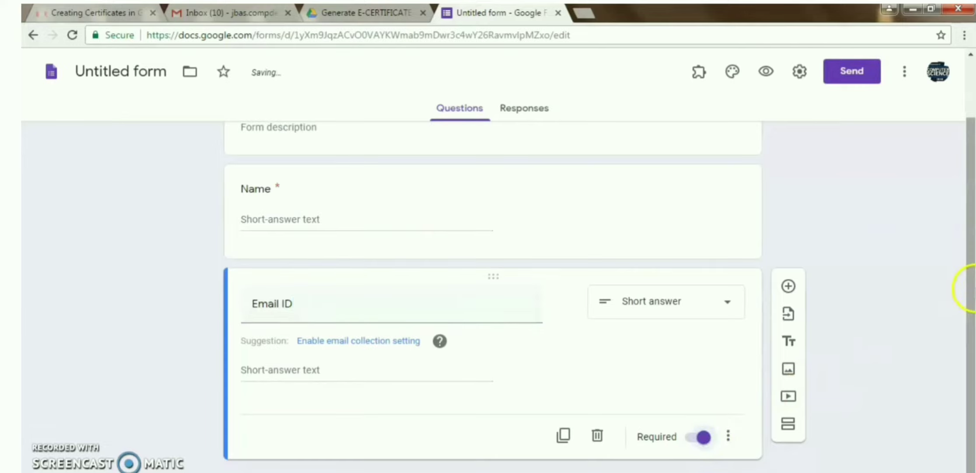
- Insert the open book with heart-shaped pages from the Work and School themes as the form's header image
drag(967, 289, 965, 225)
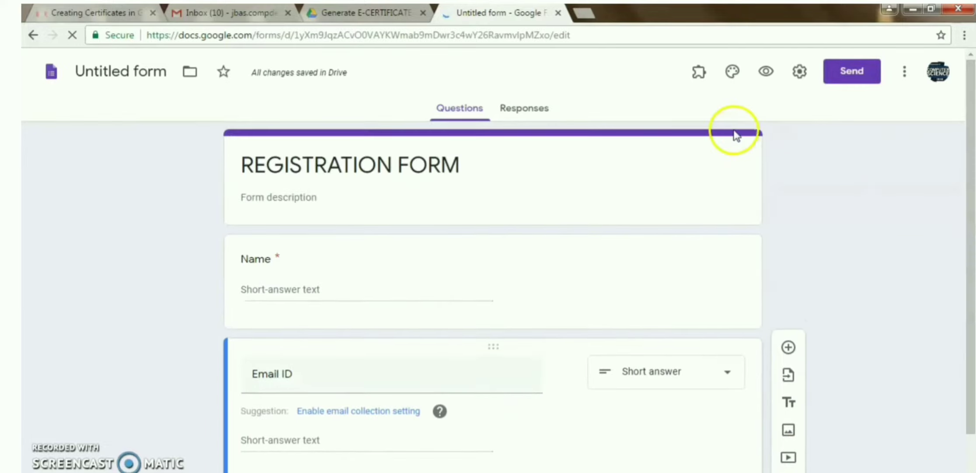
click(730, 78)
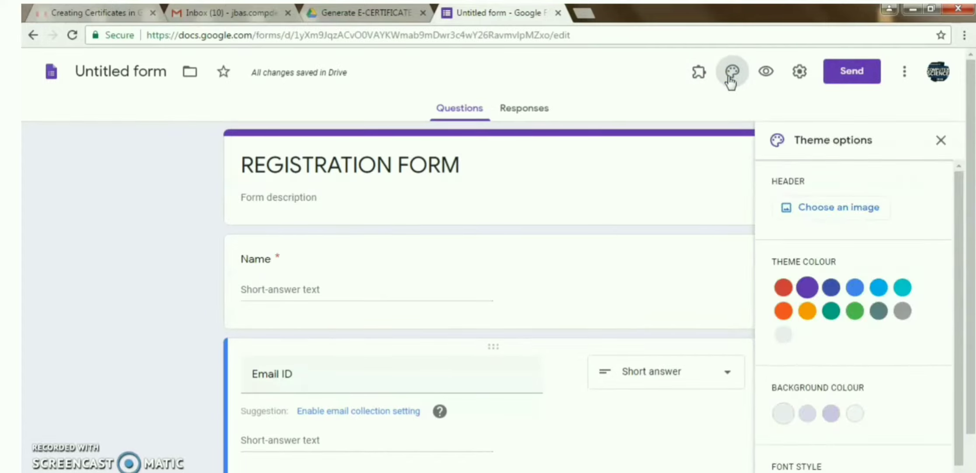
click(840, 207)
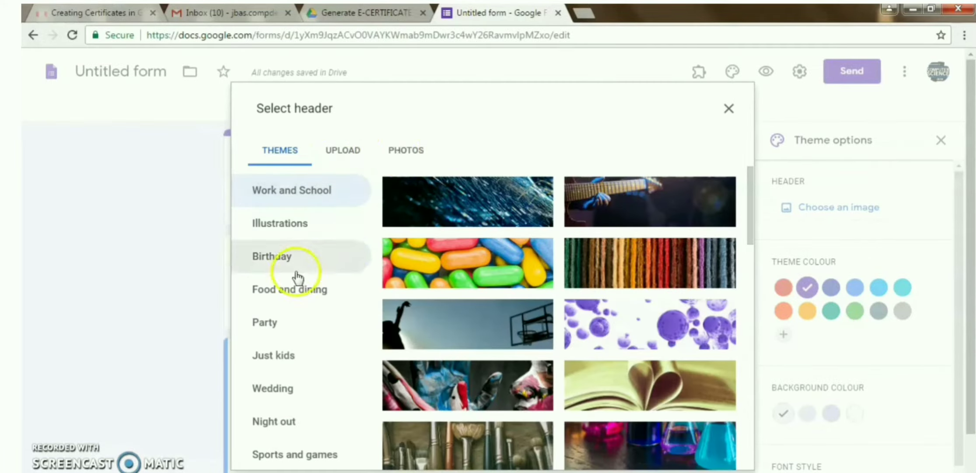
click(615, 390)
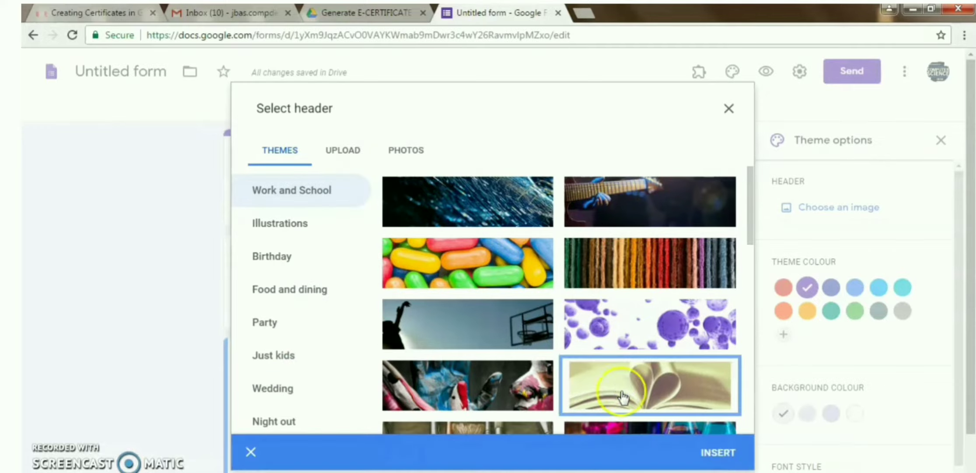
click(710, 455)
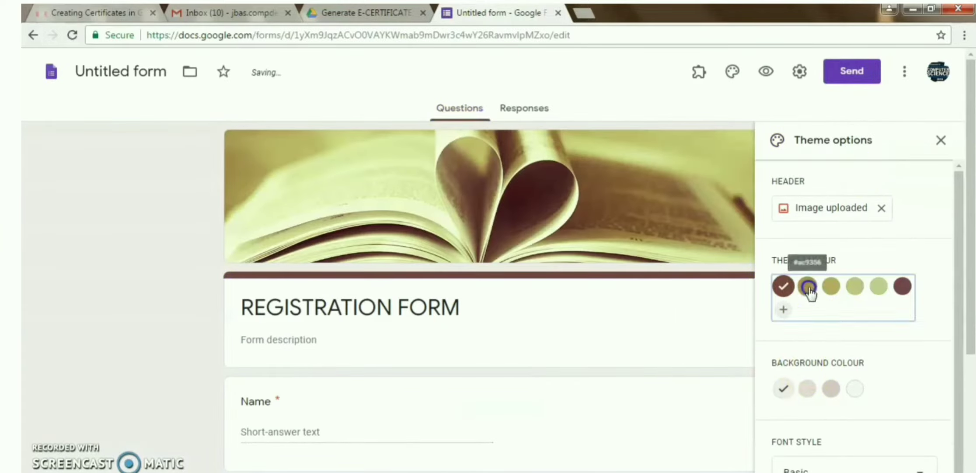
- Set the form's theme colour to the last suggested dark maroon swatch and its background colour to the third shade
click(808, 288)
click(830, 289)
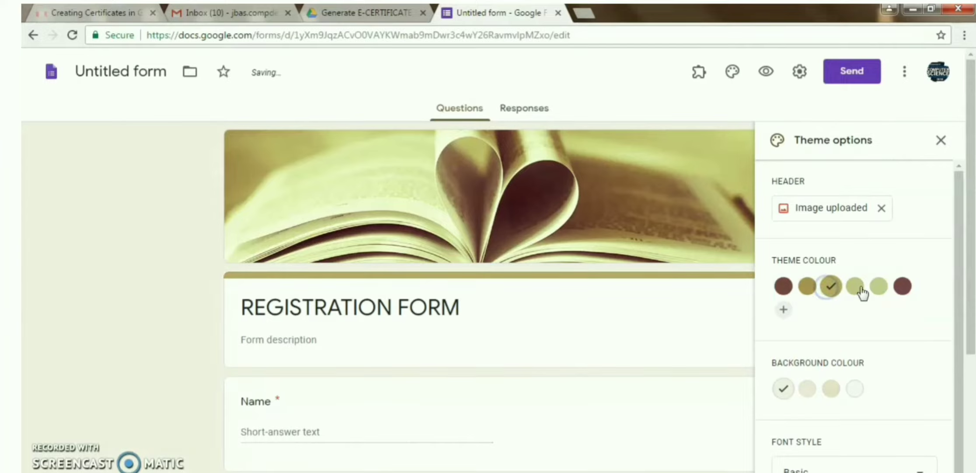
click(905, 287)
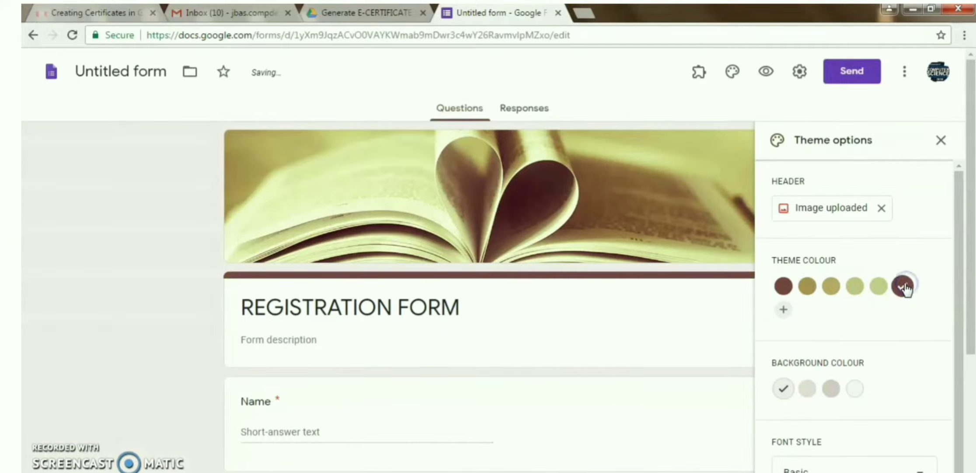
click(833, 389)
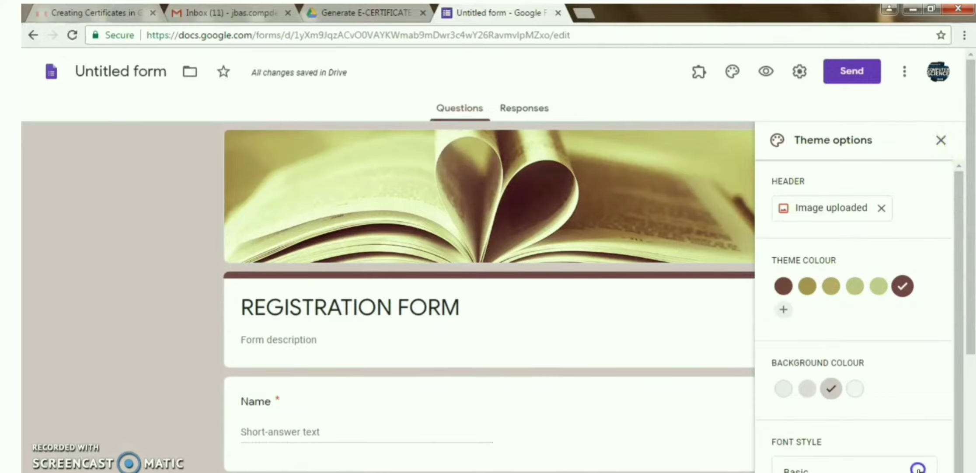
- Change the form's font style to Playful and close the theme options
click(920, 469)
click(800, 413)
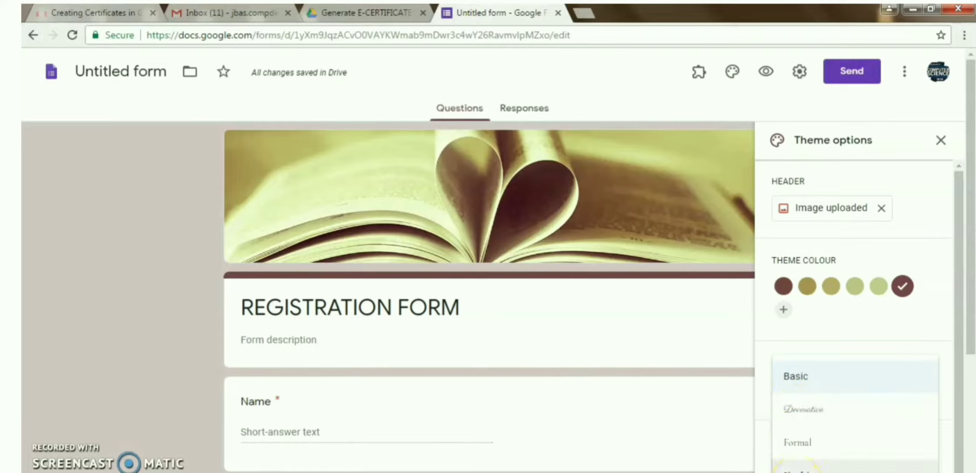
click(796, 470)
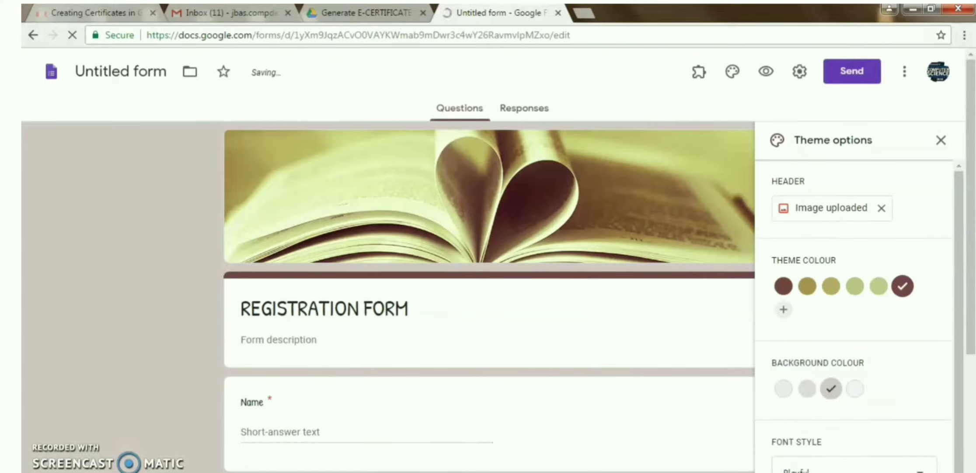
click(972, 293)
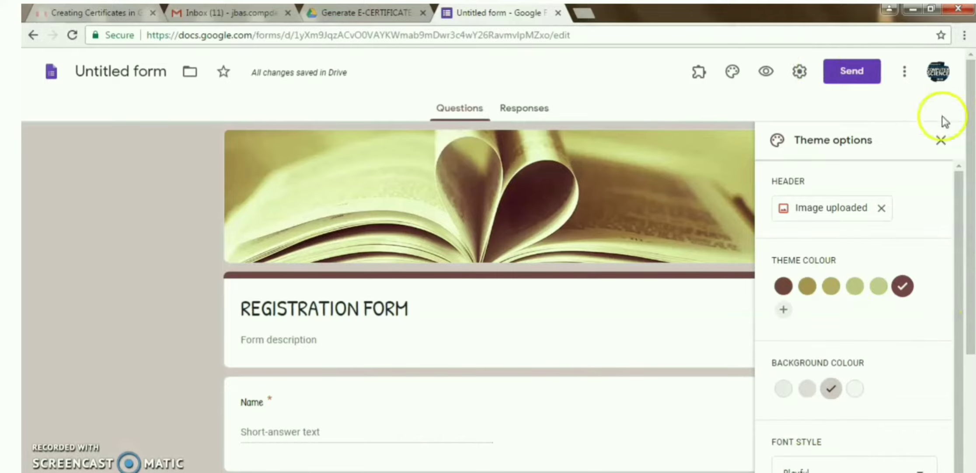
click(937, 140)
- Set the form to collect email addresses, offer response receipts if requested and limit to 1 response, keep the default confirmation message, and save
click(800, 71)
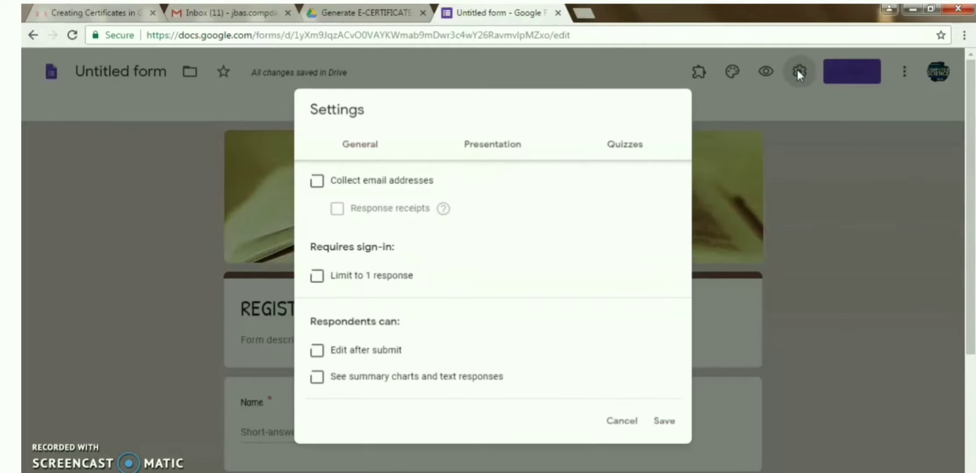
click(351, 144)
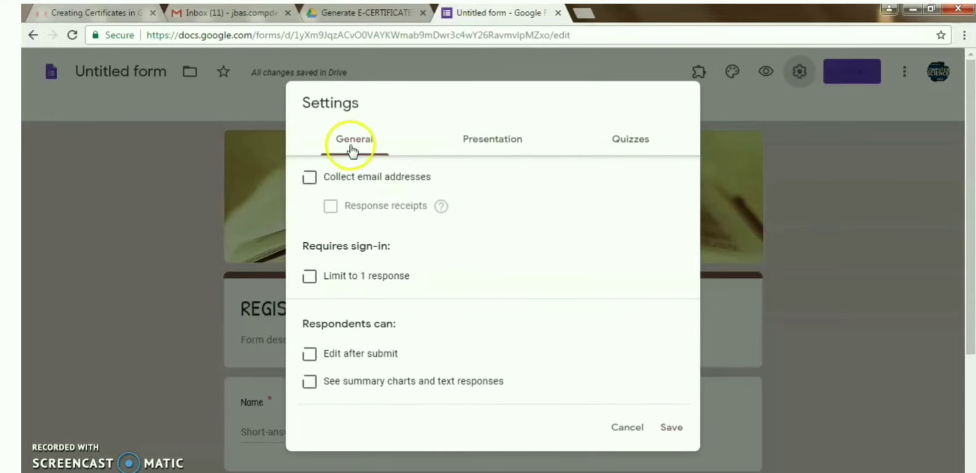
click(313, 178)
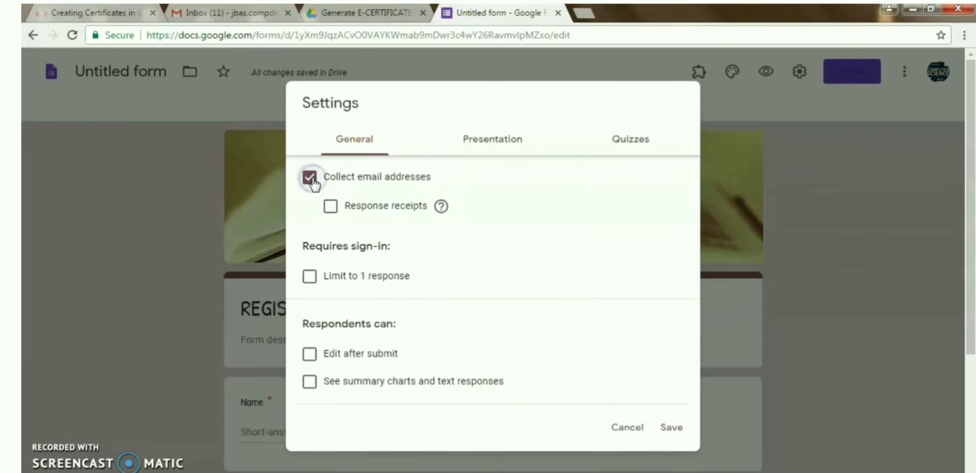
click(332, 205)
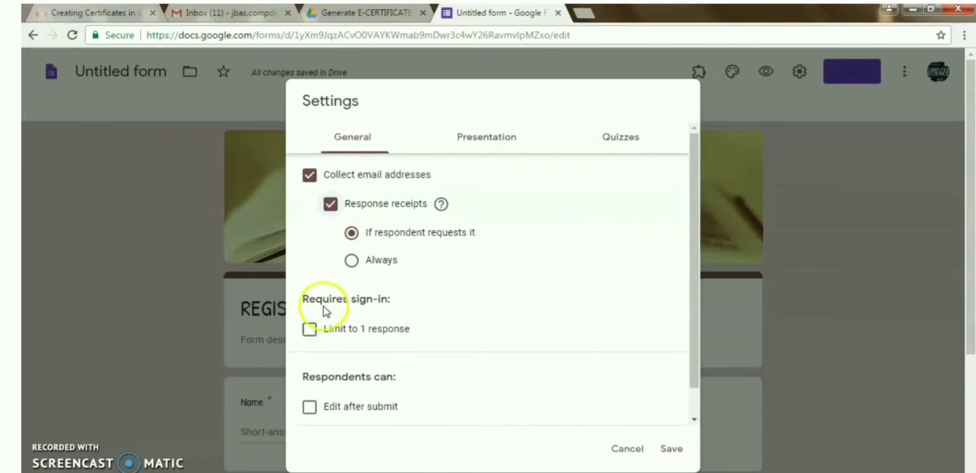
click(310, 330)
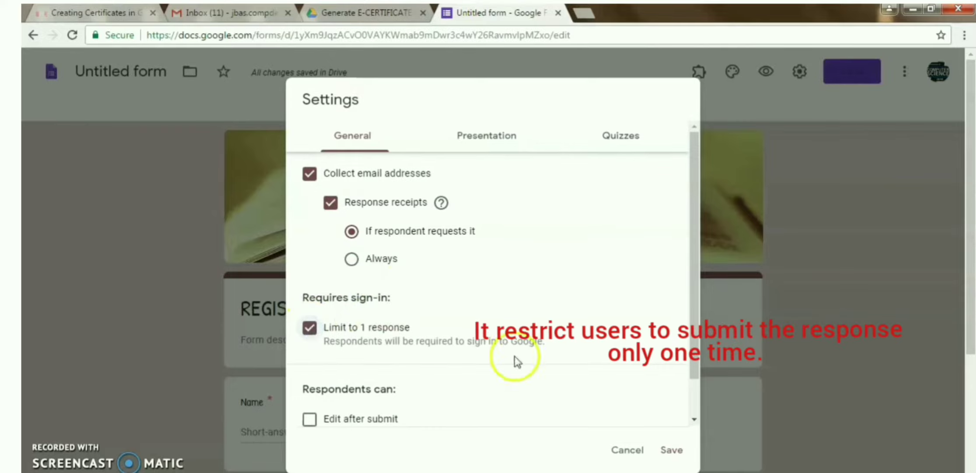
click(502, 139)
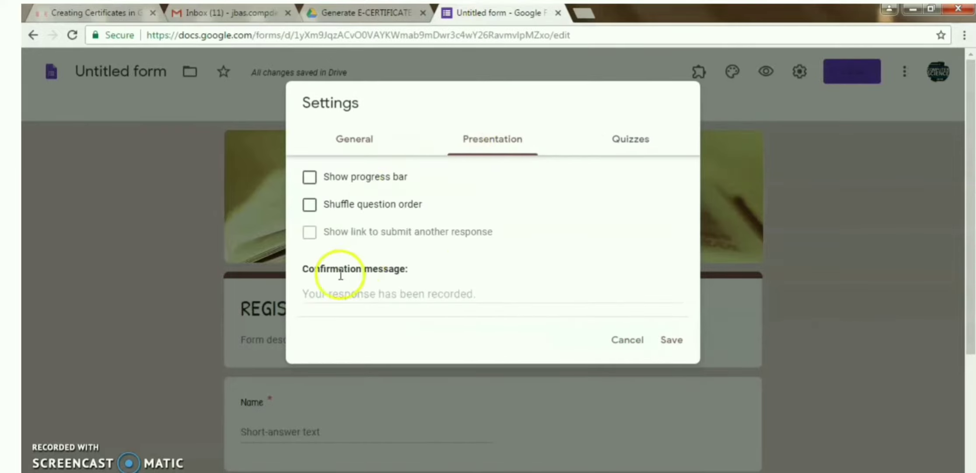
click(308, 298)
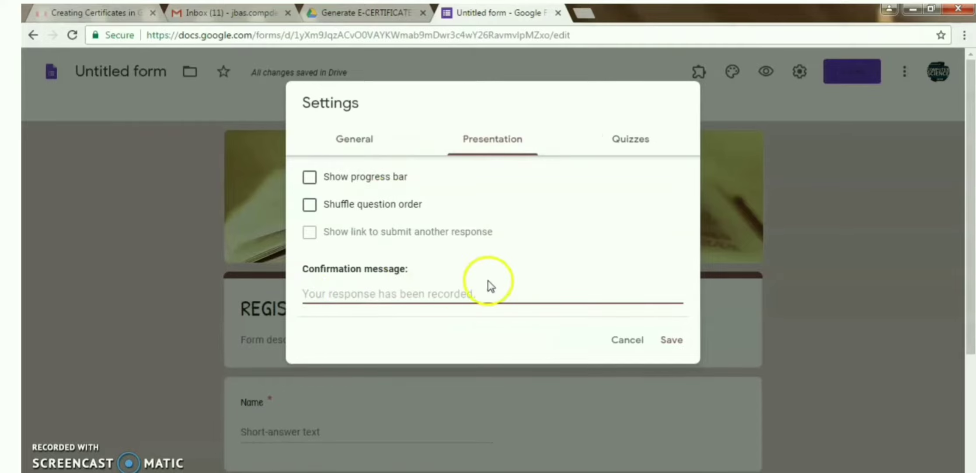
click(678, 344)
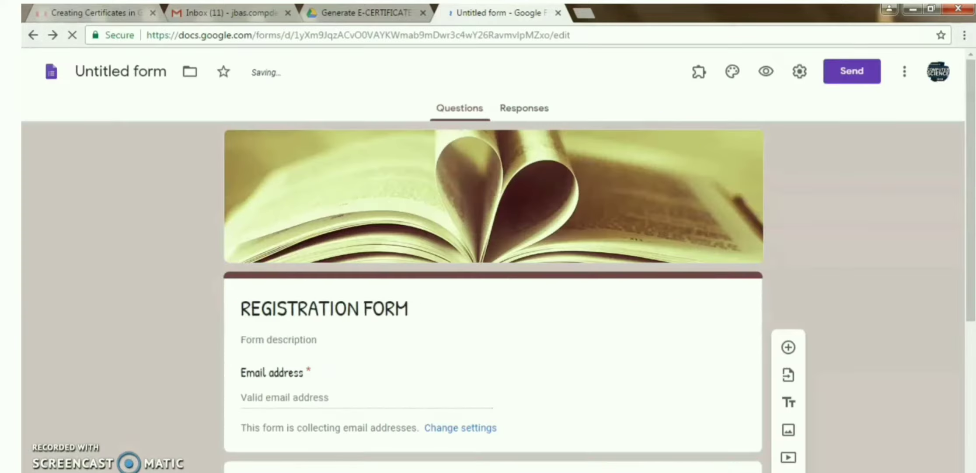
- Preview the registration form as respondents see it, look through its fields, and close the preview
click(767, 72)
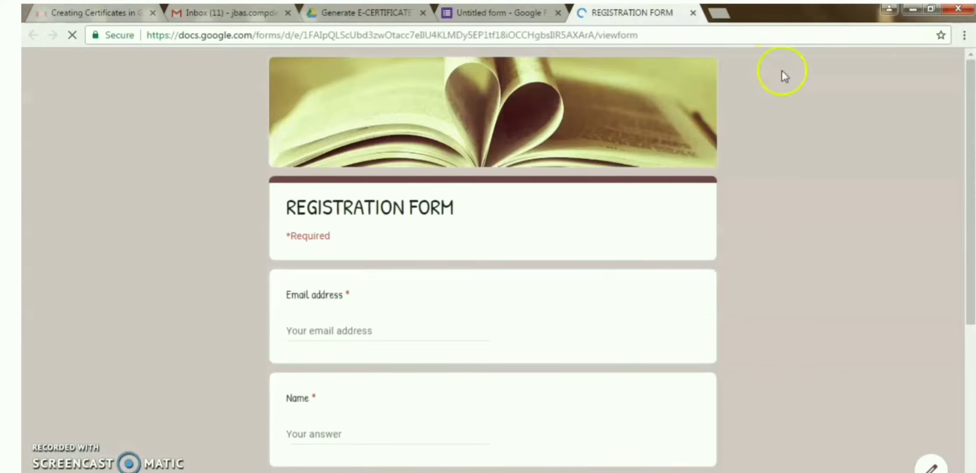
click(968, 111)
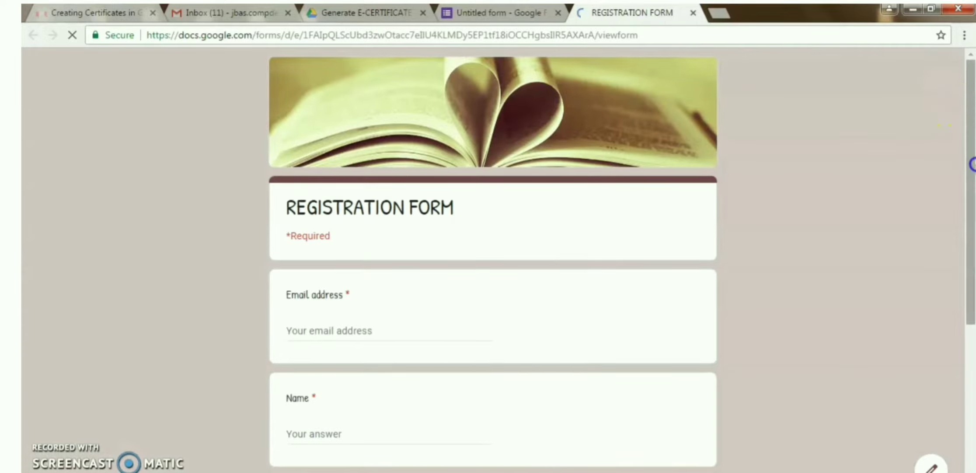
scroll(972, 207, down, 6)
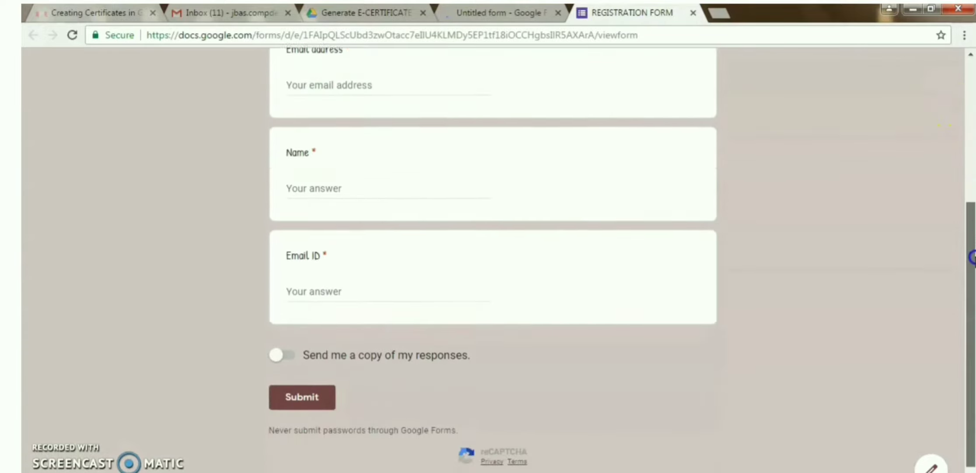
drag(972, 256, 969, 157)
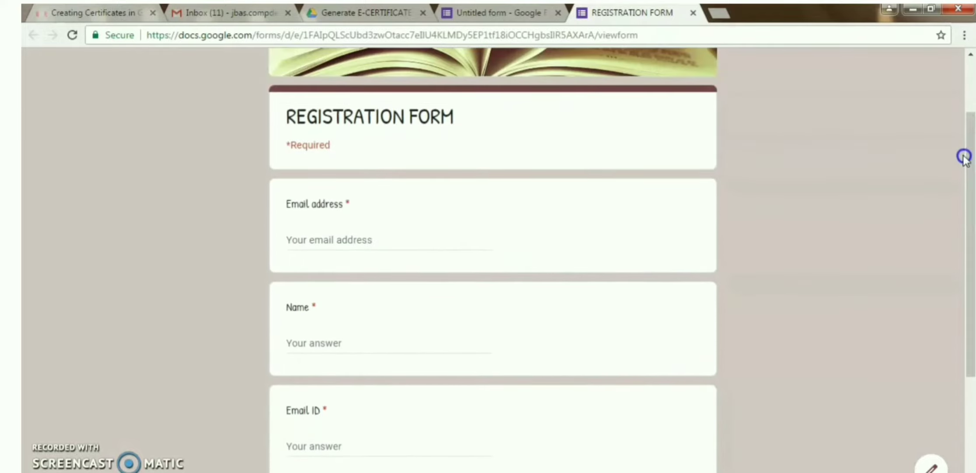
click(693, 14)
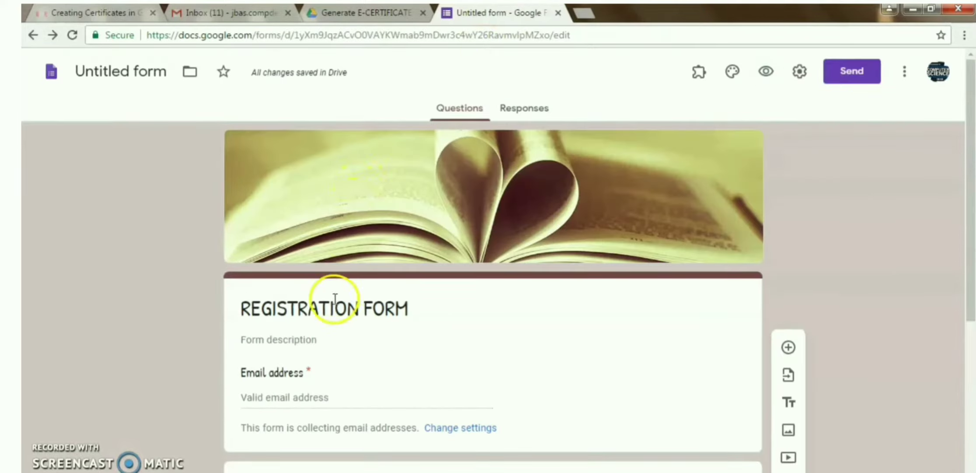
- Name the untitled form file REGISTRATION FORM to match the form's title
click(119, 78)
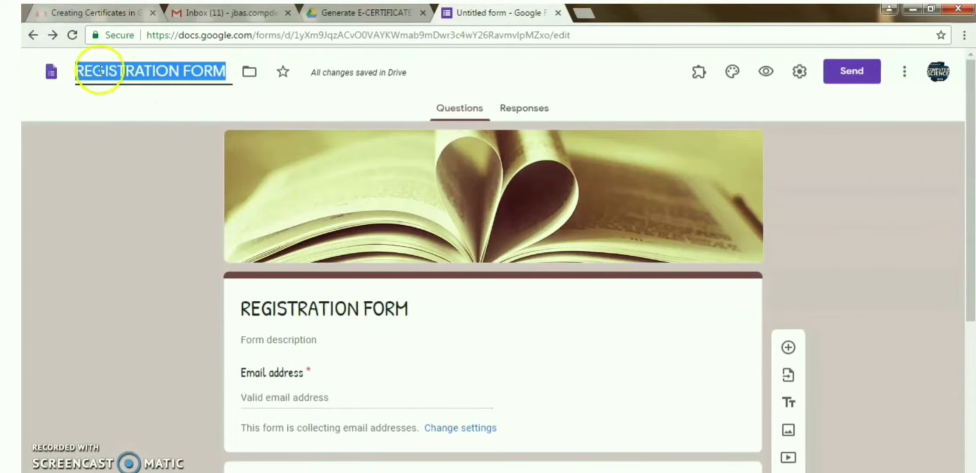
click(370, 14)
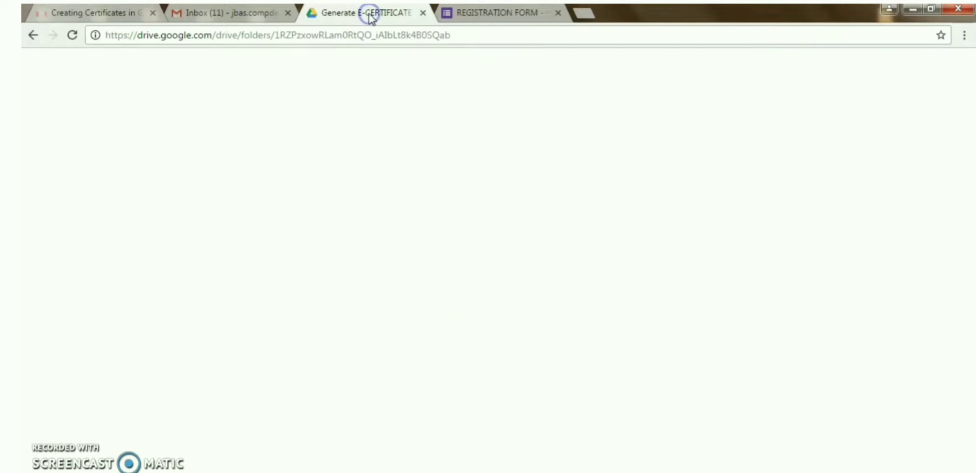
click(82, 117)
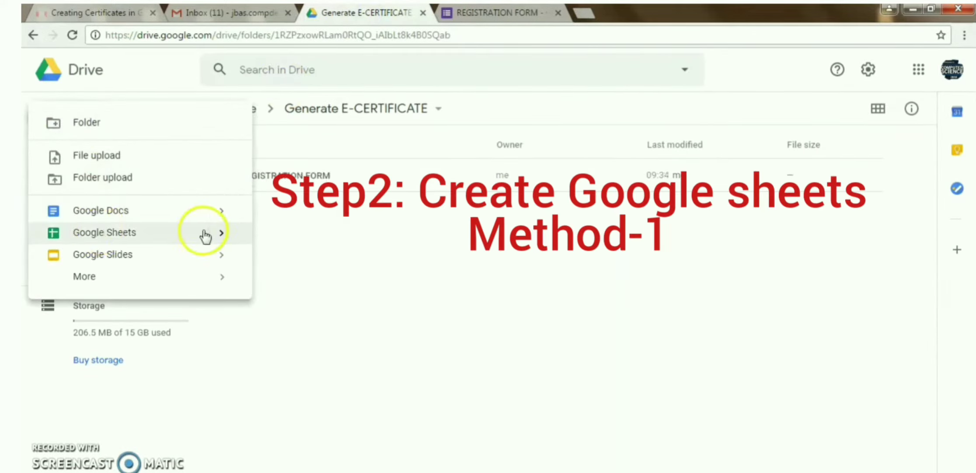
mouse_move(224, 231)
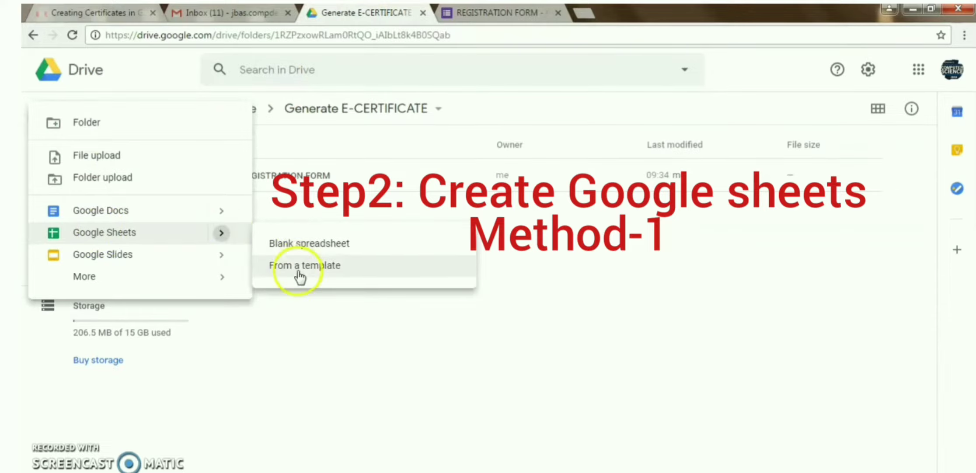
click(653, 242)
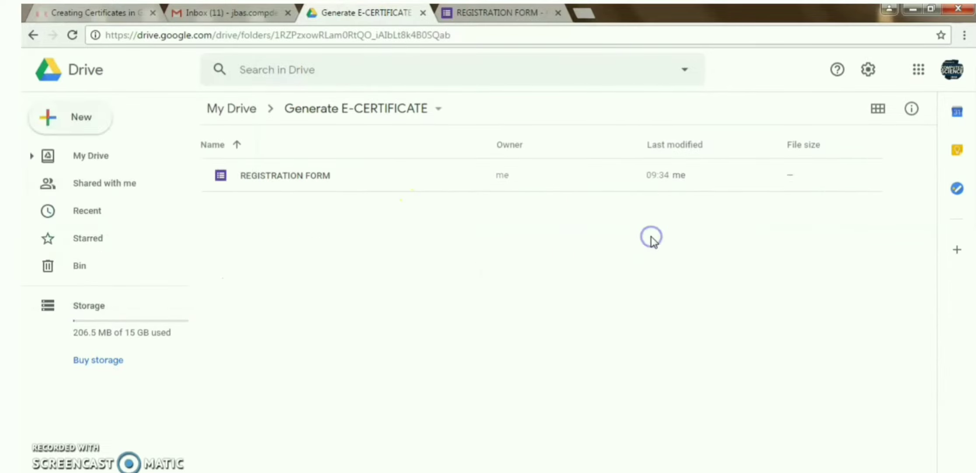
- Set the registration form's response destination to a new spreadsheet, keeping the suggested name REGISTRATION FORM (Responses), and create it
click(485, 13)
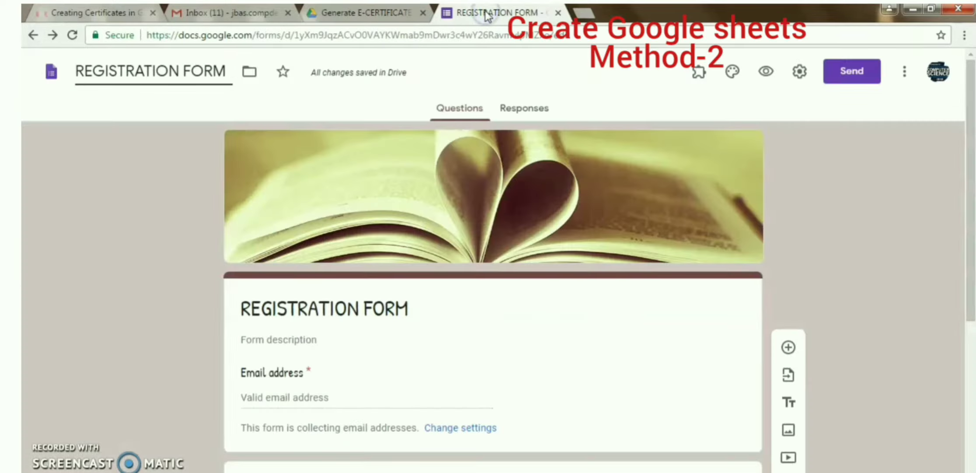
click(529, 108)
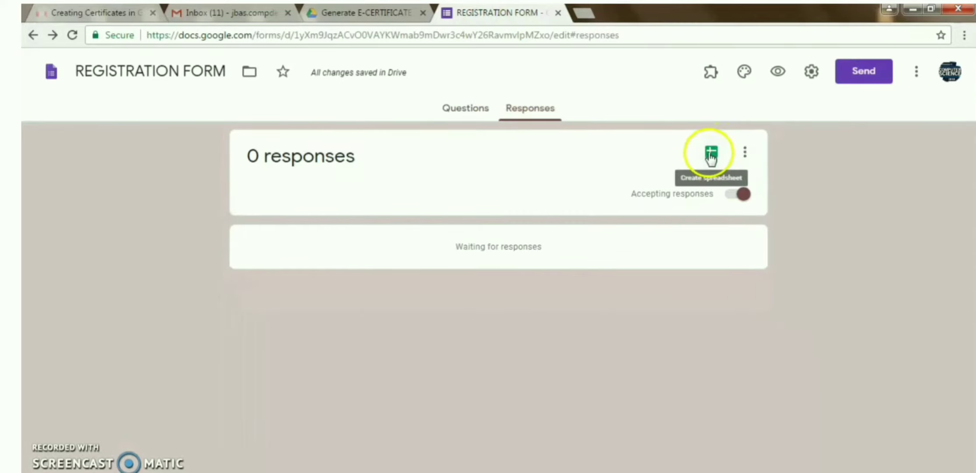
click(745, 153)
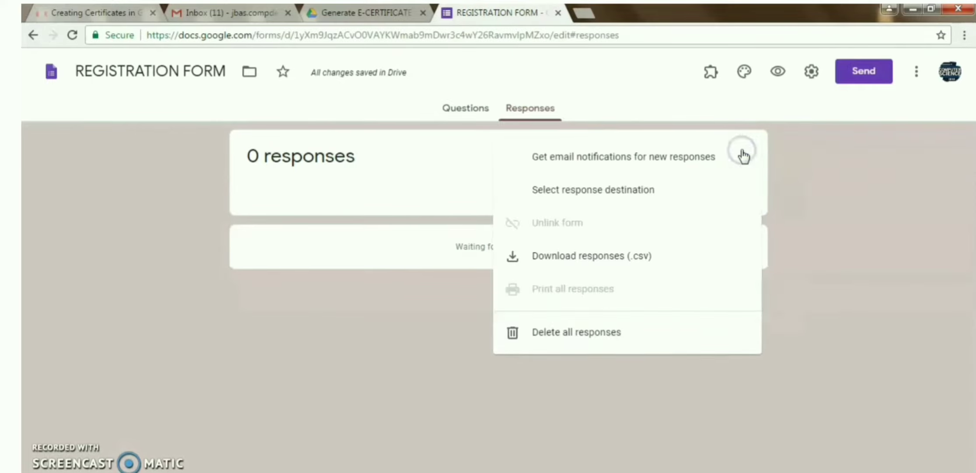
click(640, 189)
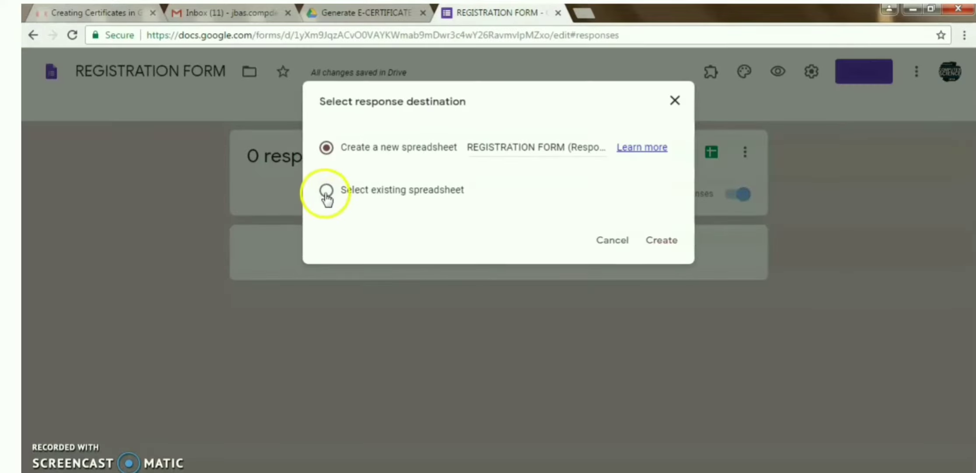
click(326, 192)
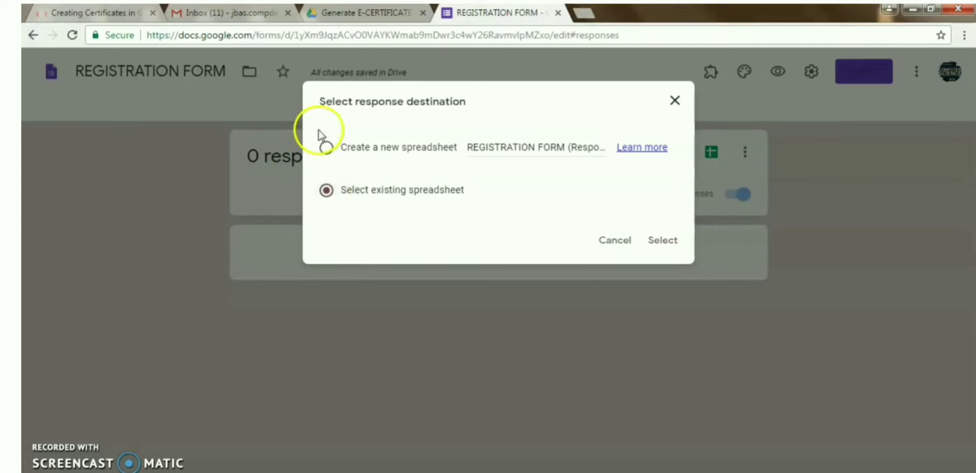
click(326, 148)
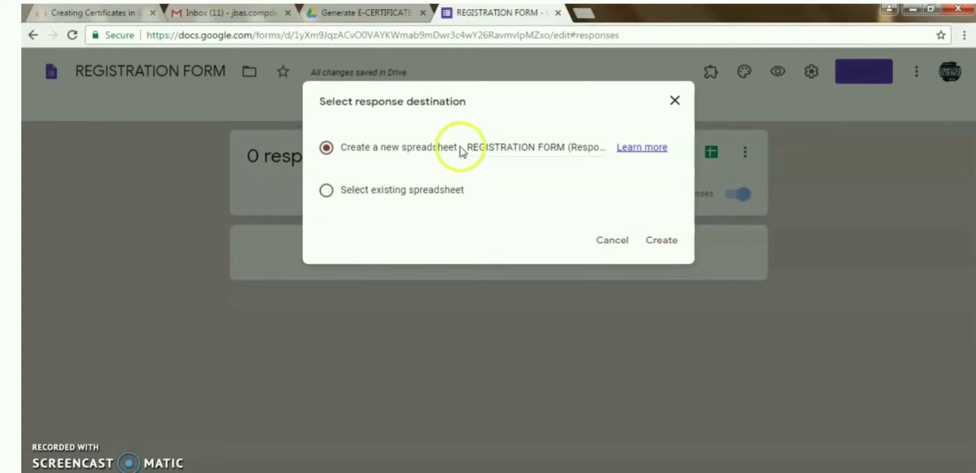
drag(470, 148, 610, 149)
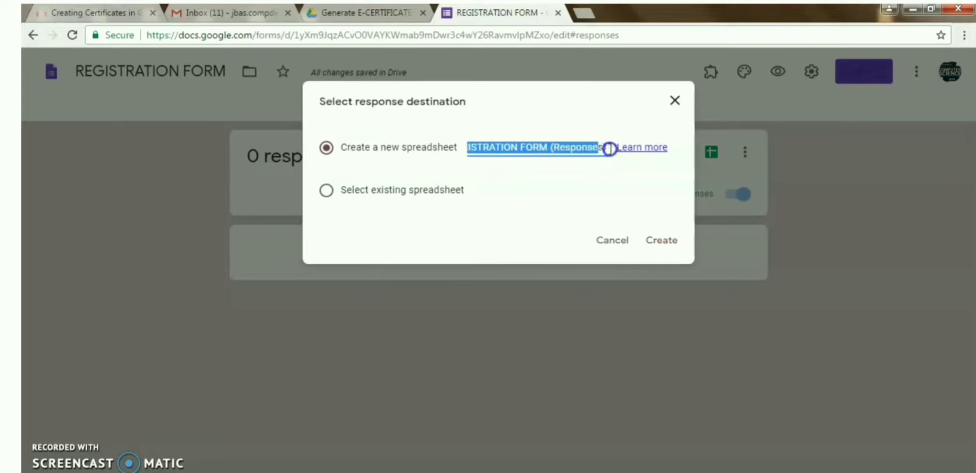
click(670, 242)
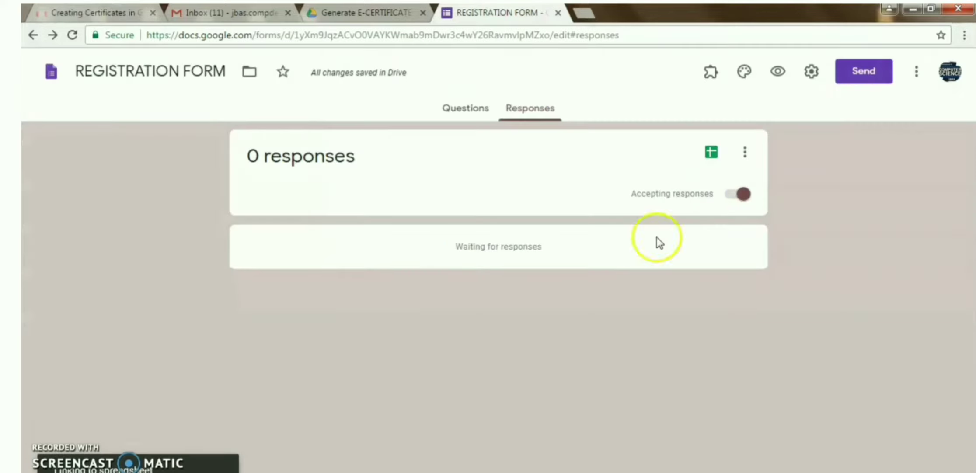
- Switch to the Generate E-CERTIFICATE folder in Drive and open the REGISTRATION FORM (Responses) spreadsheet
click(347, 6)
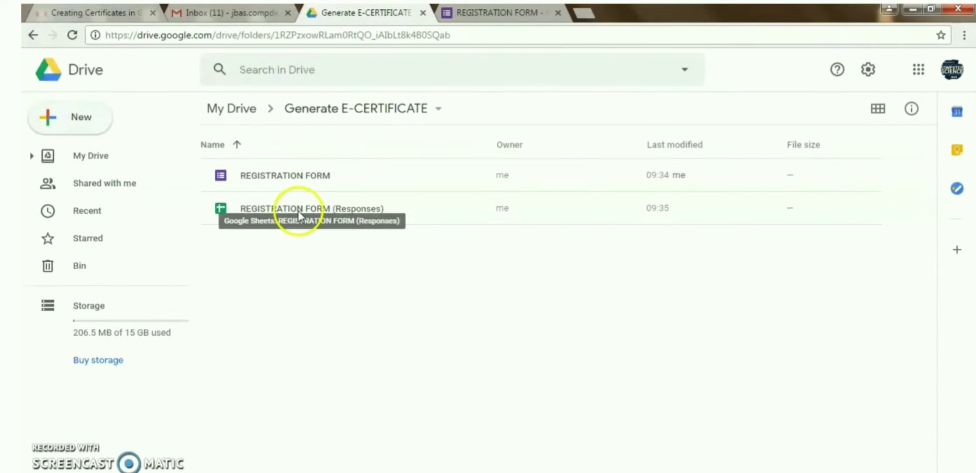
click(298, 211)
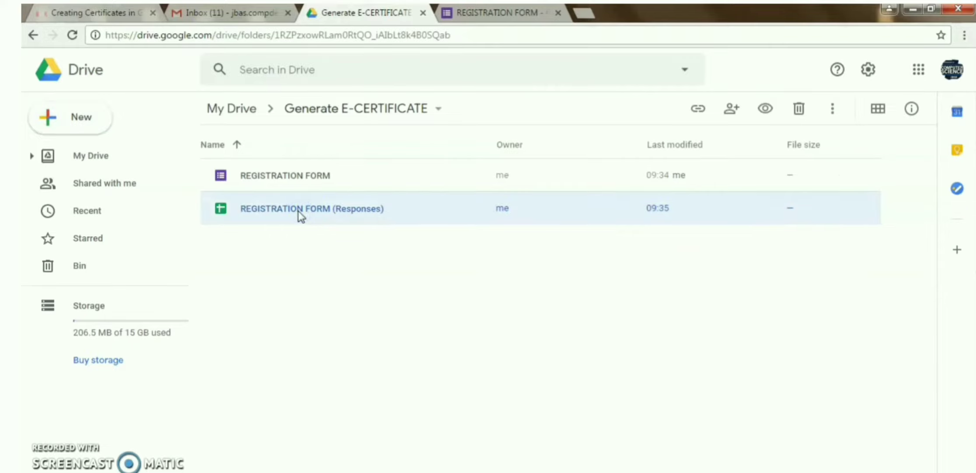
double_click(299, 211)
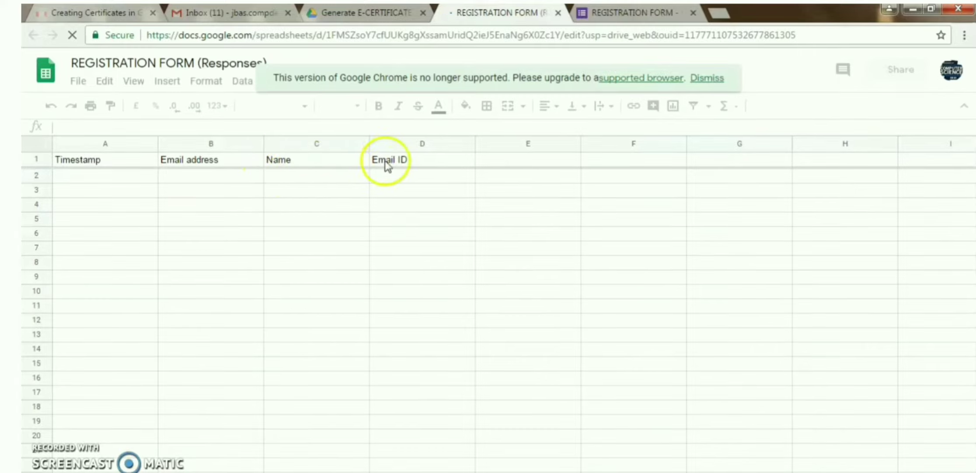
- Return to the Generate E-CERTIFICATE folder in Drive and start a new Google Slides presentation from a template
click(392, 10)
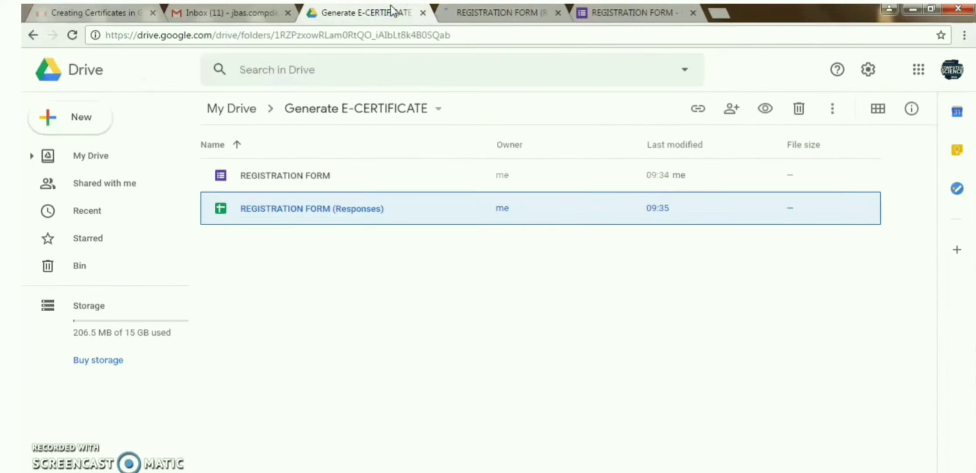
click(264, 257)
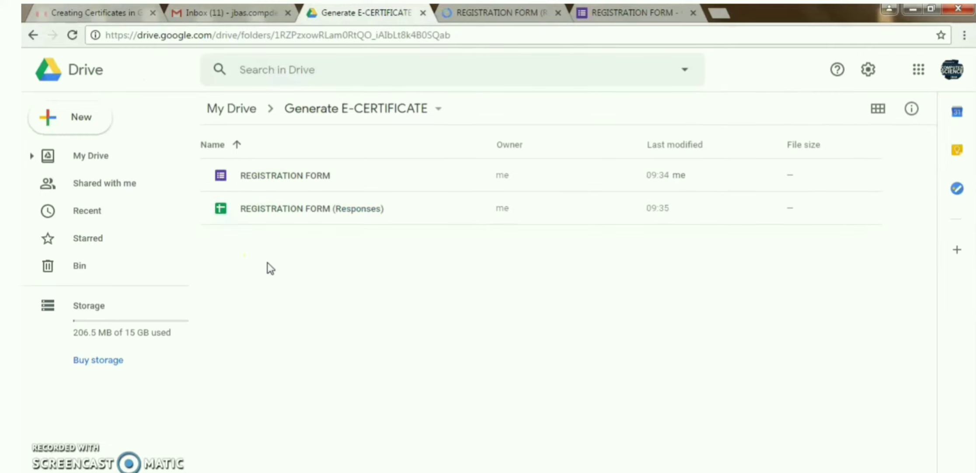
click(62, 122)
click(63, 123)
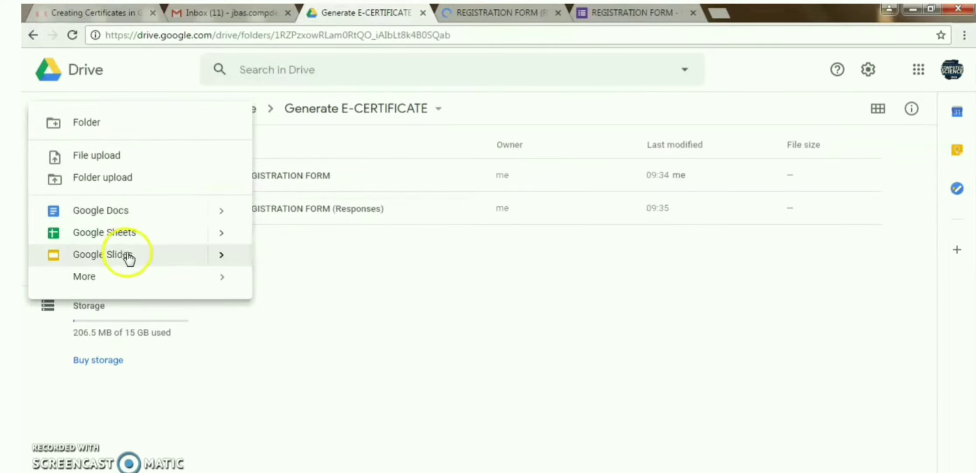
mouse_move(221, 262)
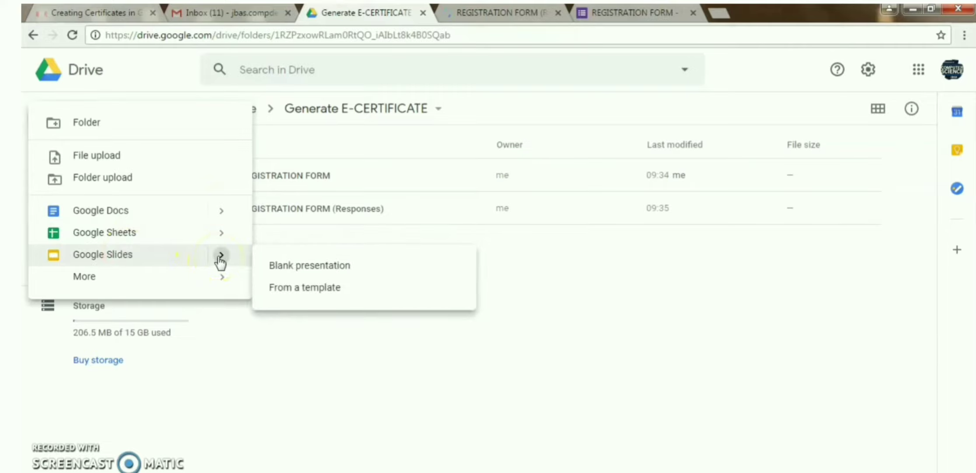
click(282, 289)
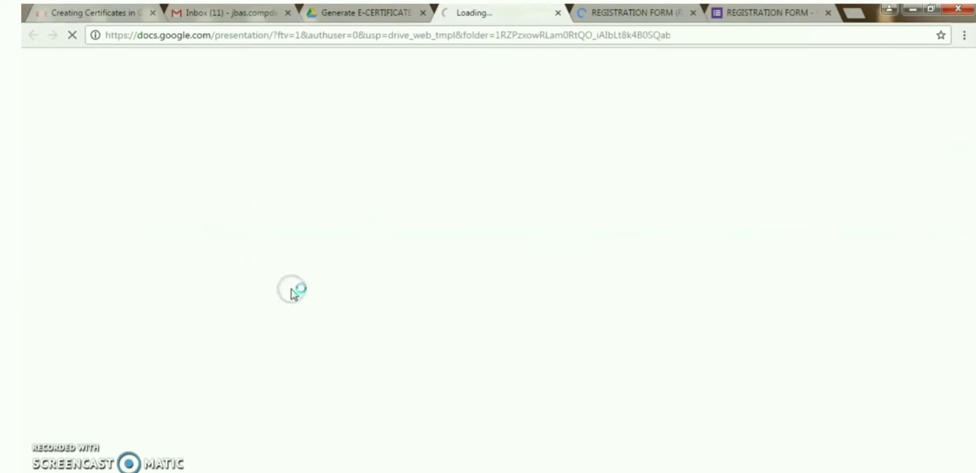
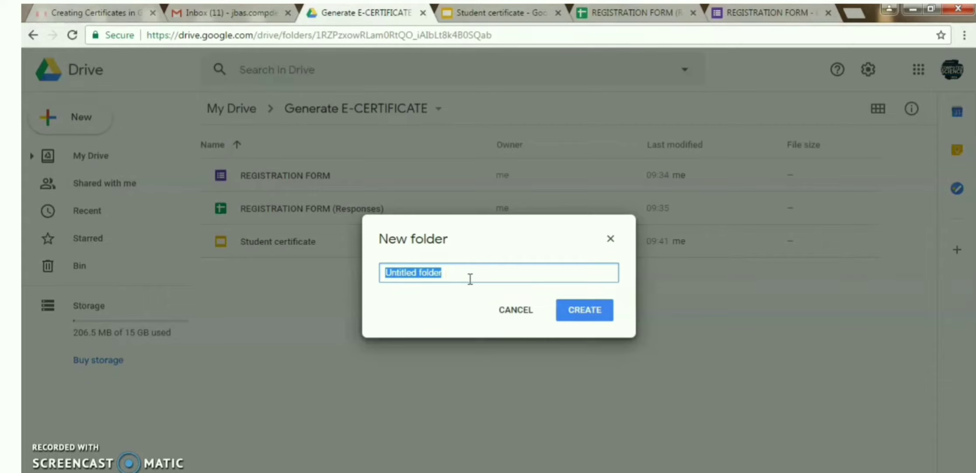
- Name the new folder Participant Certificates and create it in the Generate E-CERTIFICATE folder
text(Participant Certificates)
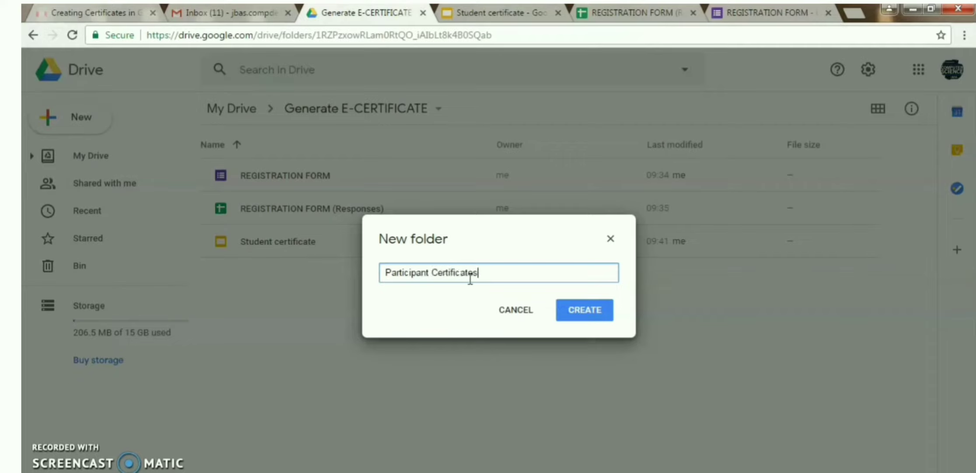
click(593, 309)
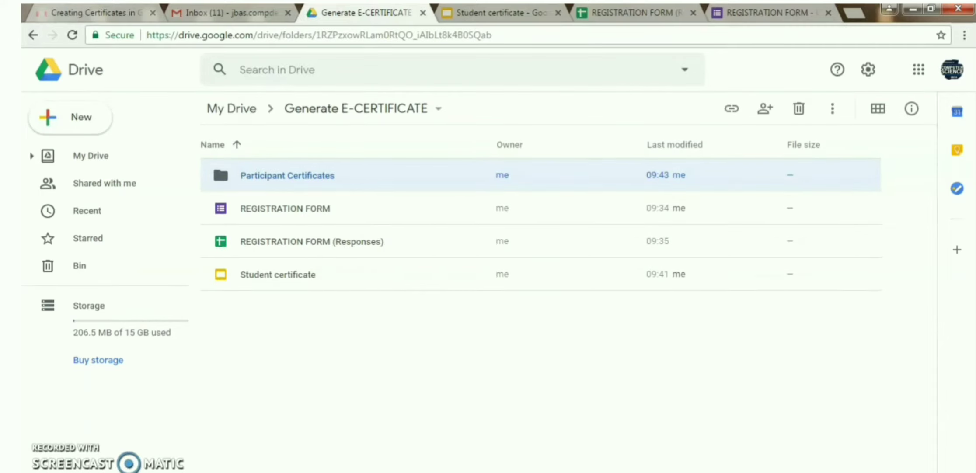
- Switch to the REGISTRATION FORM (Responses) spreadsheet and dismiss the unsupported browser notice
click(624, 19)
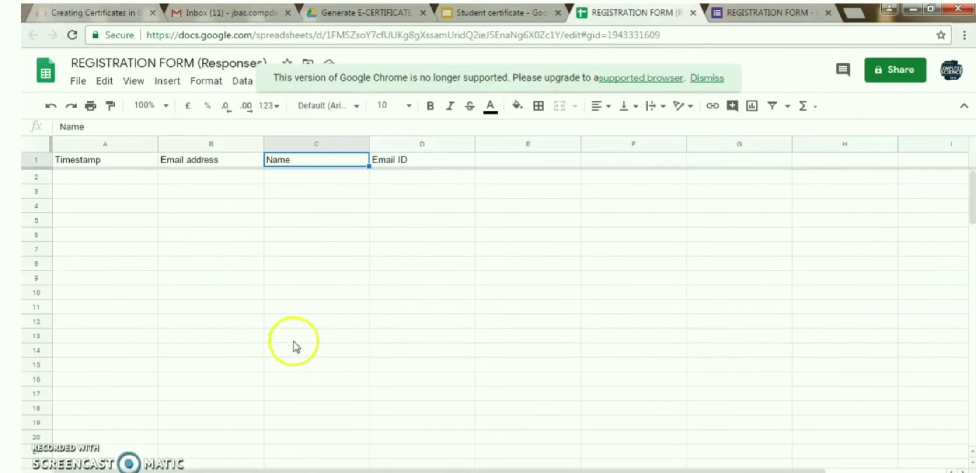
click(77, 181)
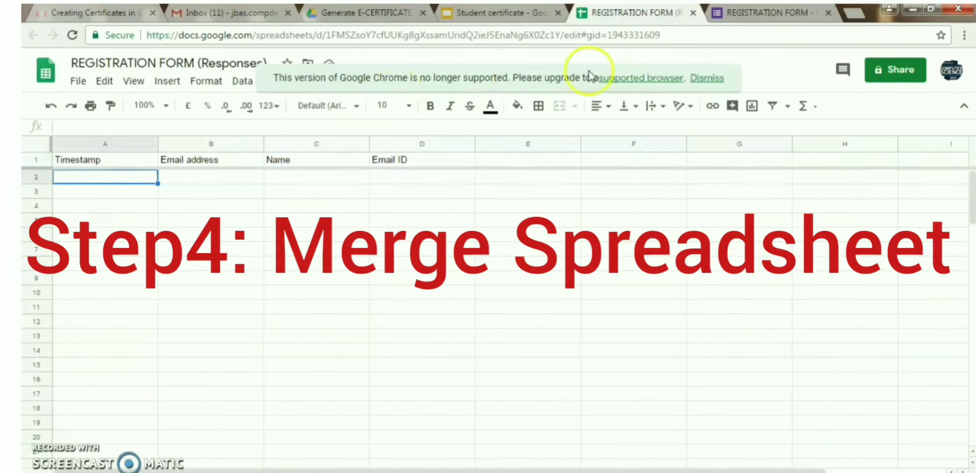
click(708, 78)
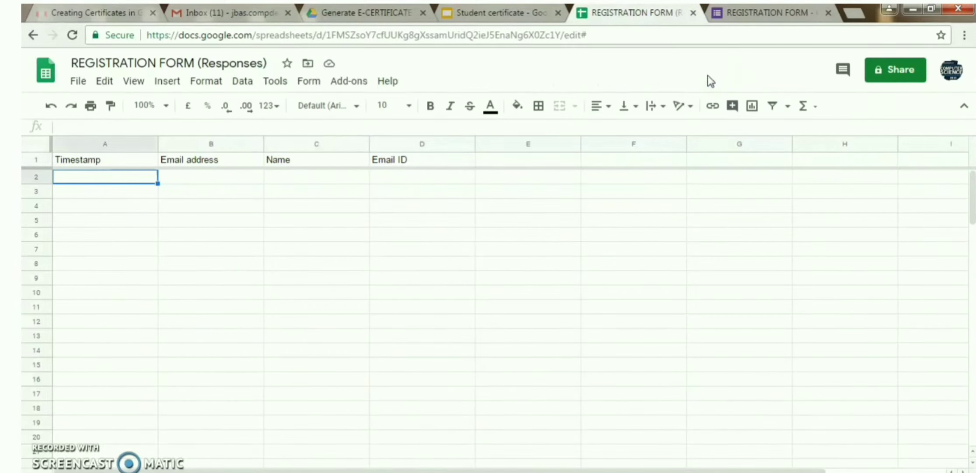
- Check the add-on marketplace for Autocrat, close it, and launch the Autocrat add-on for the responses spreadsheet
click(358, 82)
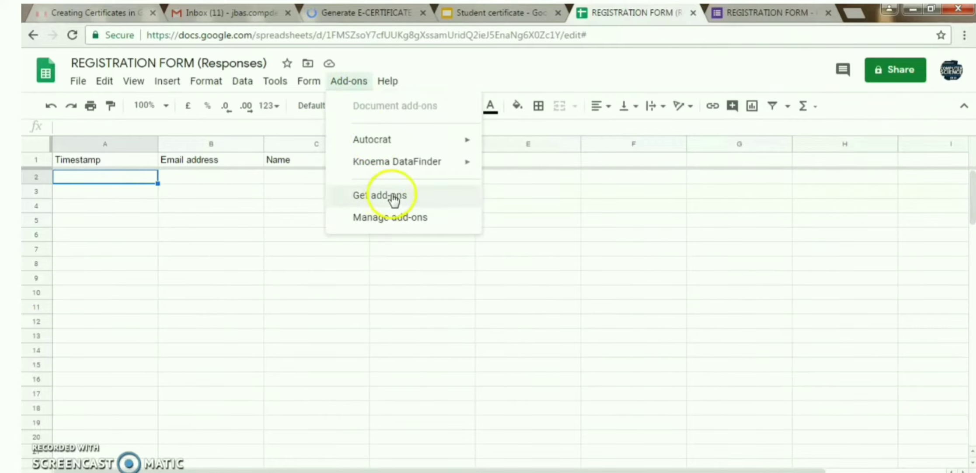
click(393, 196)
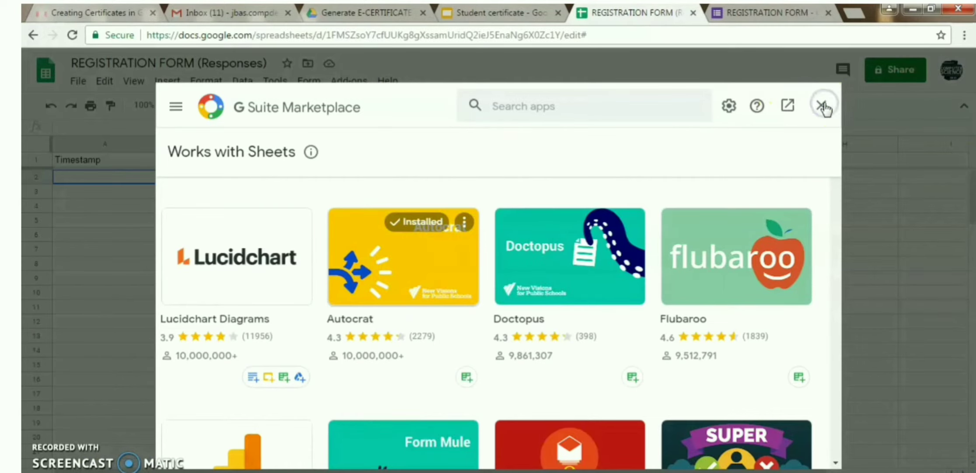
click(349, 81)
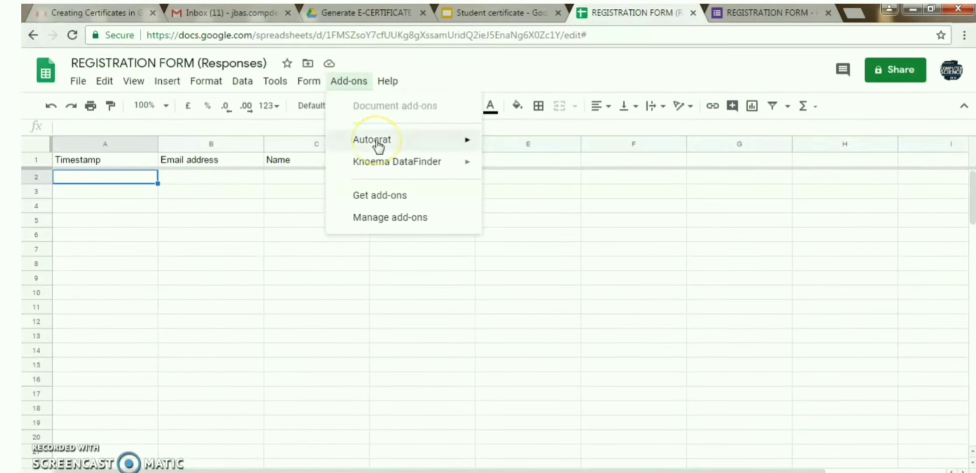
mouse_move(375, 144)
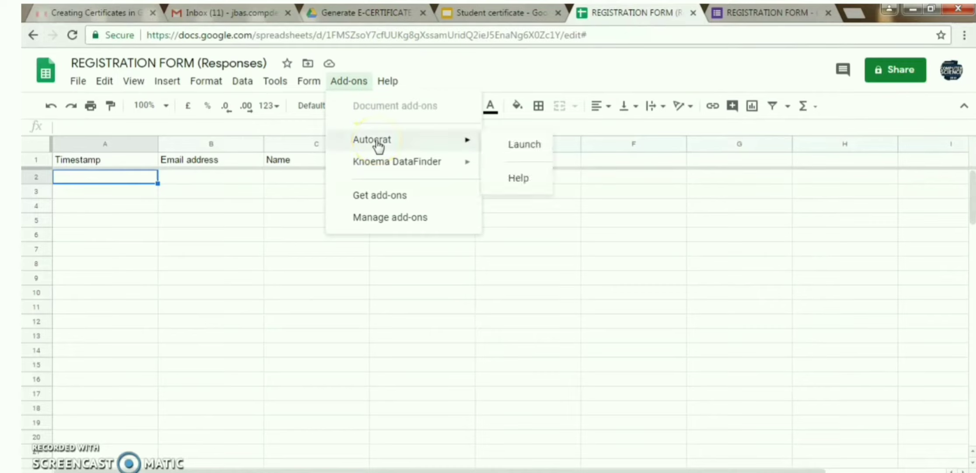
click(513, 144)
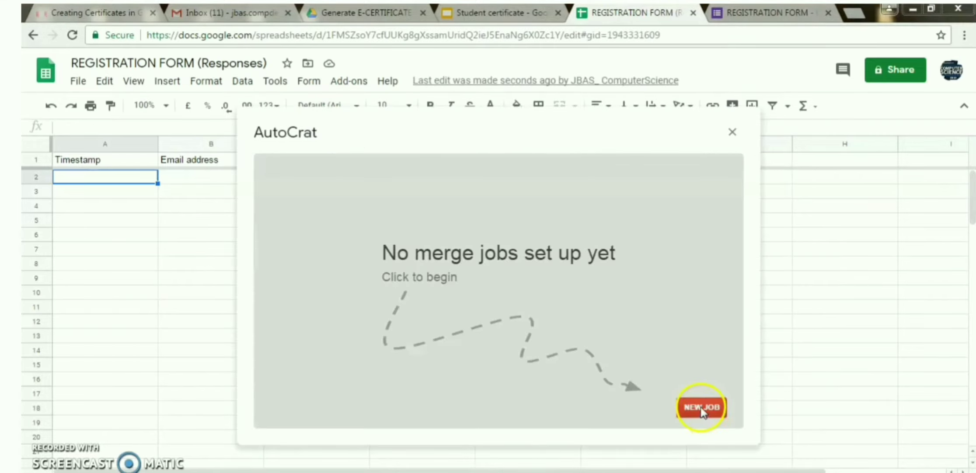
- Create a new merge job named job1 and continue to the template choice
click(701, 407)
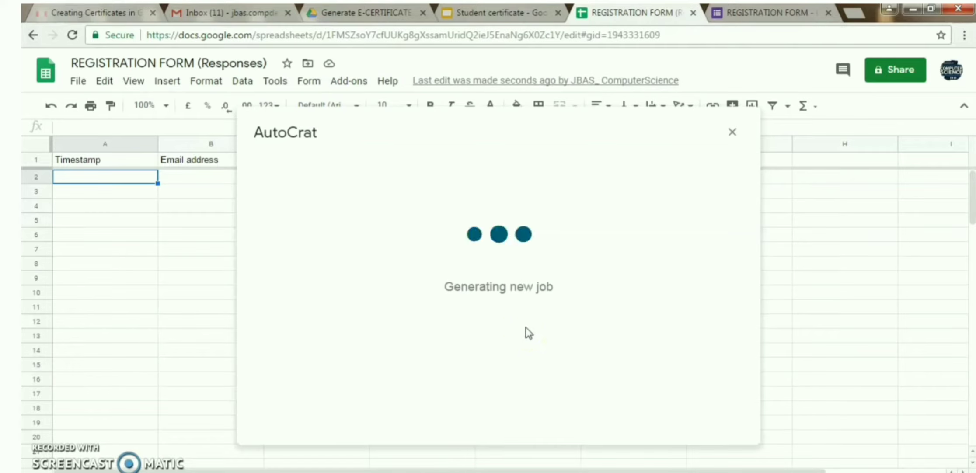
click(413, 224)
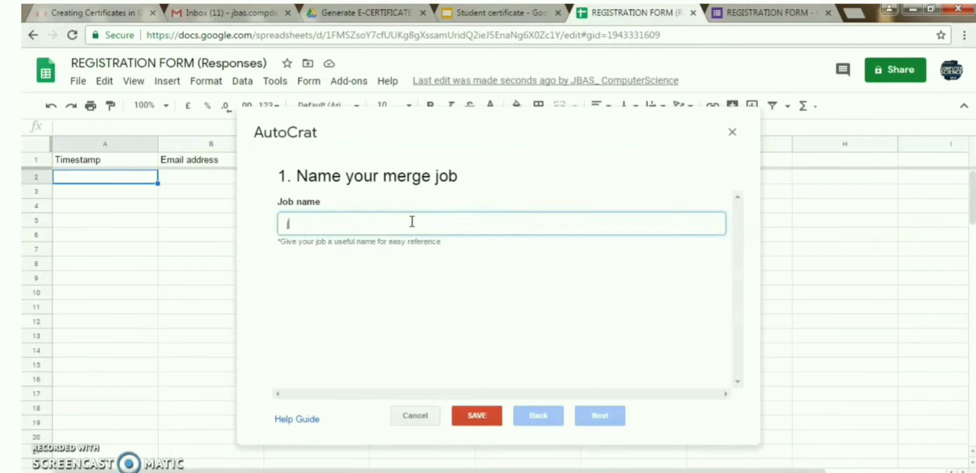
text(job1)
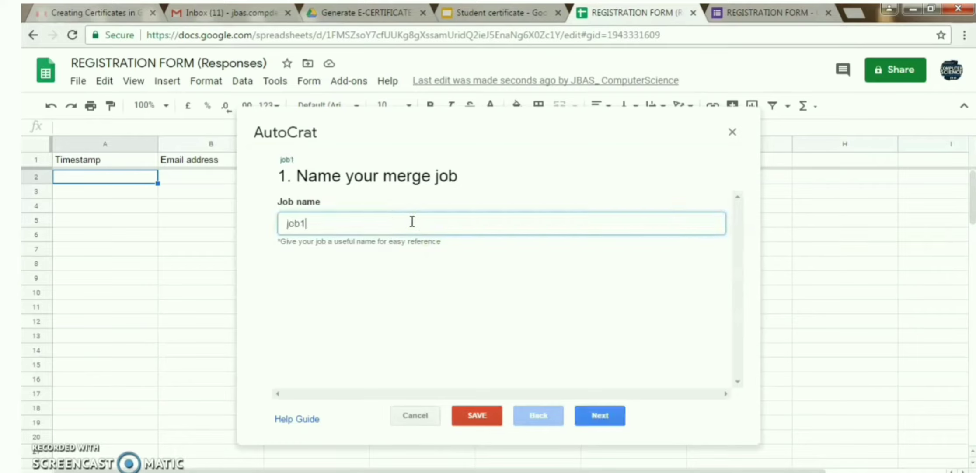
click(603, 413)
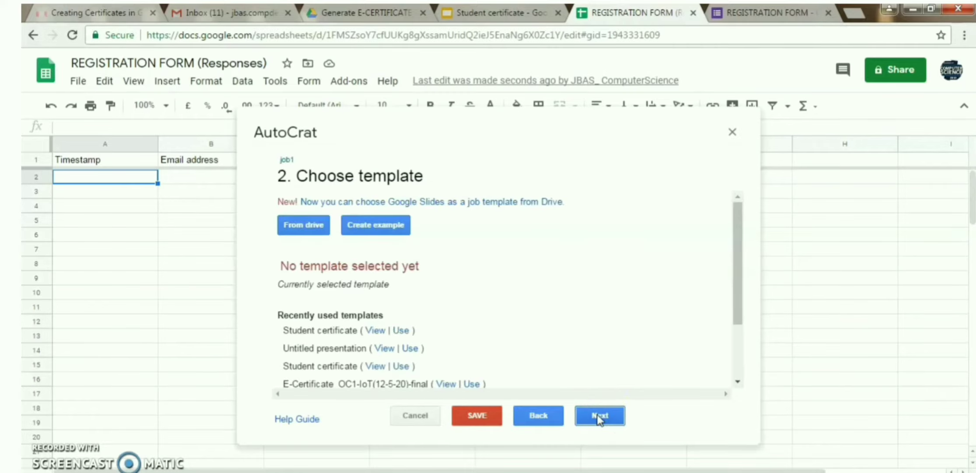
- Choose the most recently modified Student certificate presentation from Drive as the merge template and continue to the data mapping
click(315, 225)
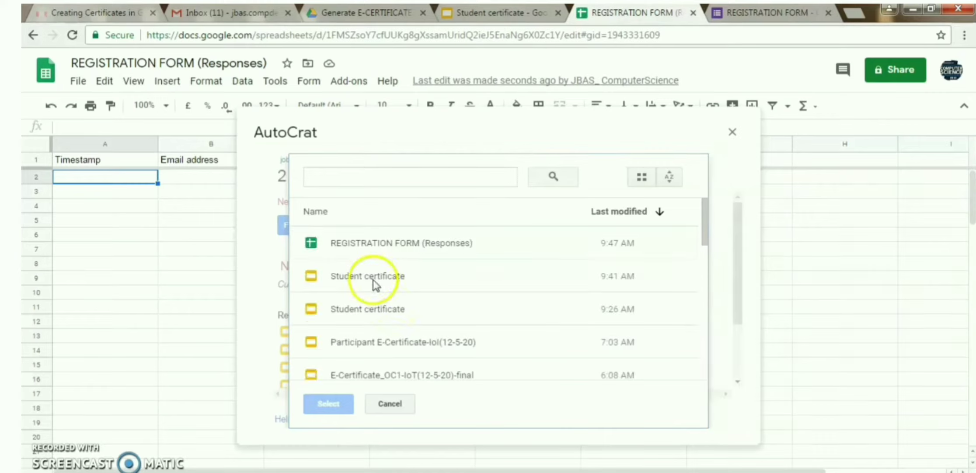
click(375, 281)
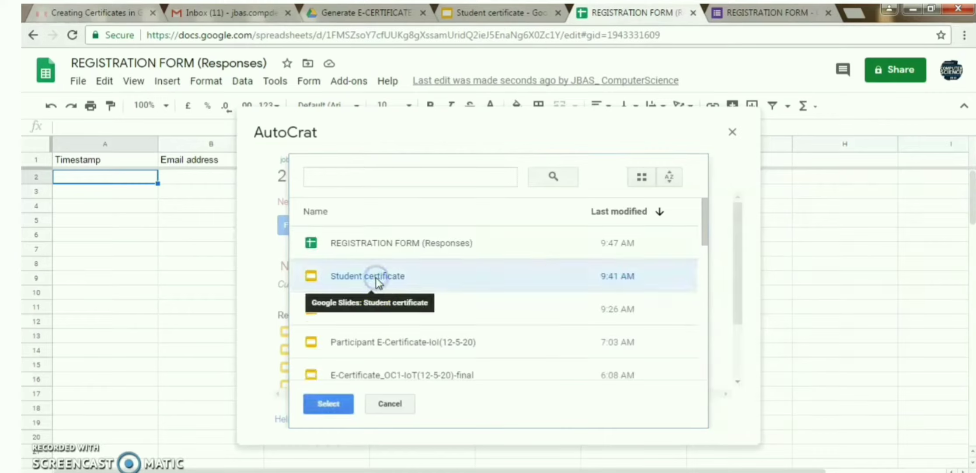
click(343, 405)
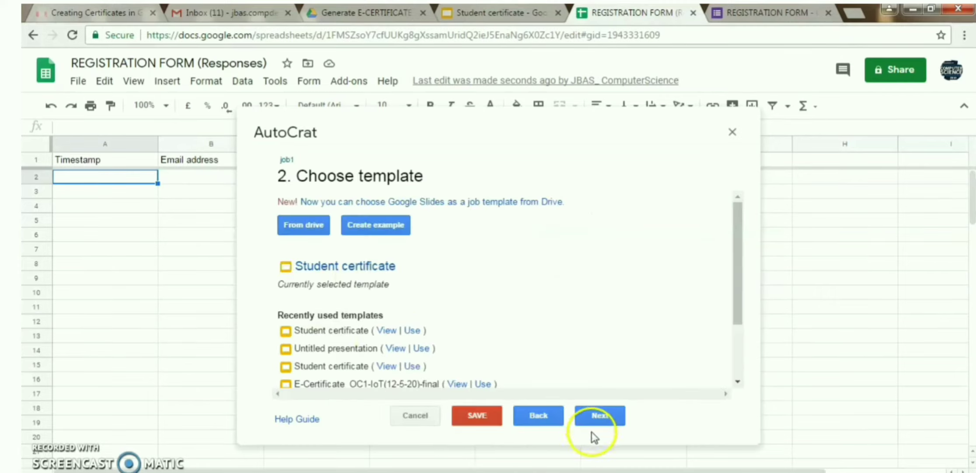
click(598, 415)
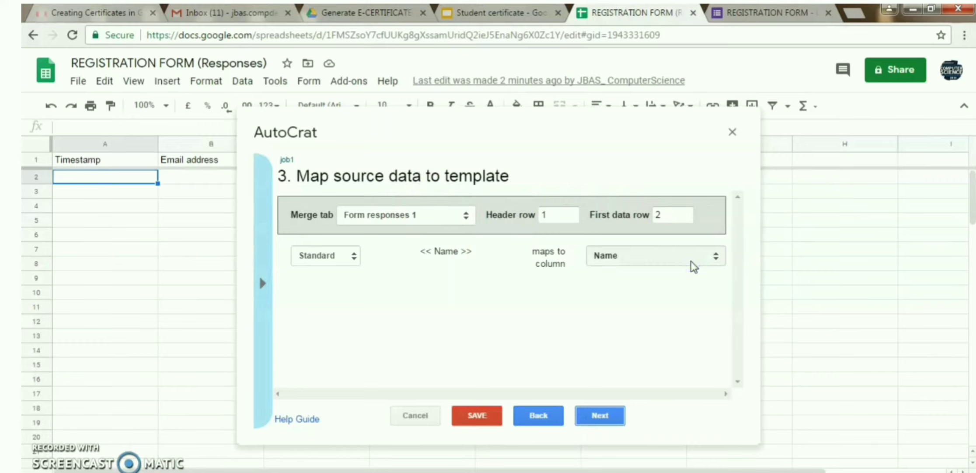
- Accept the mapping of the Name tag to the Name column and set the merged file name to <<Name>>
click(603, 418)
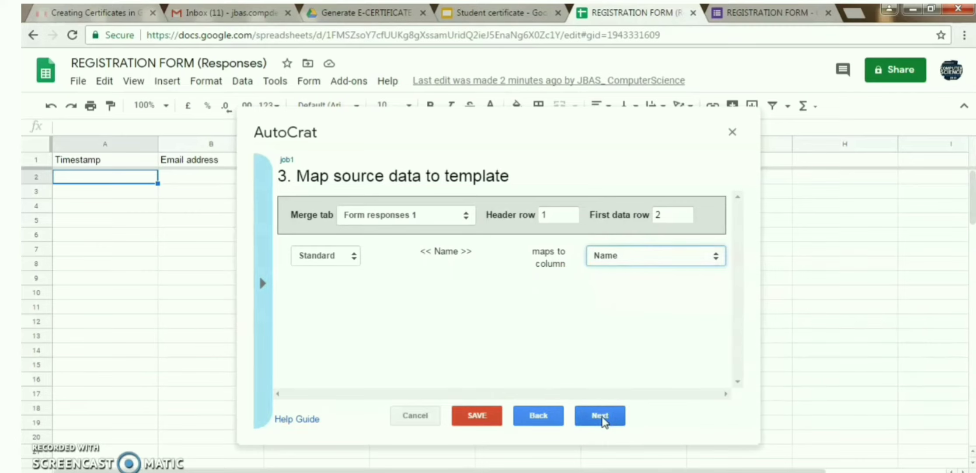
click(601, 417)
click(319, 221)
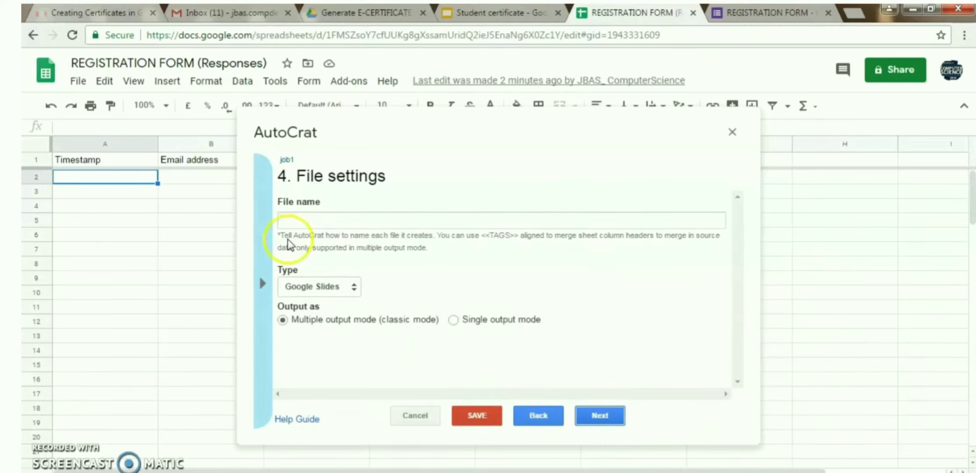
drag(280, 234, 441, 235)
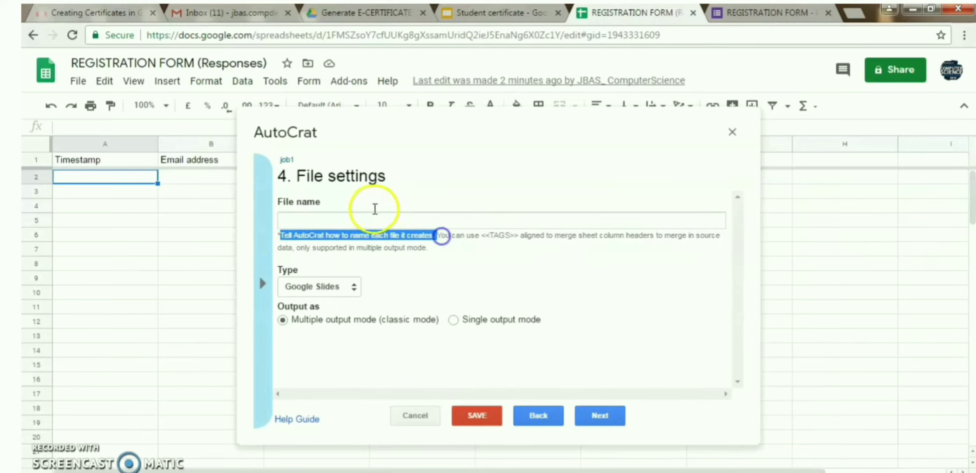
click(366, 220)
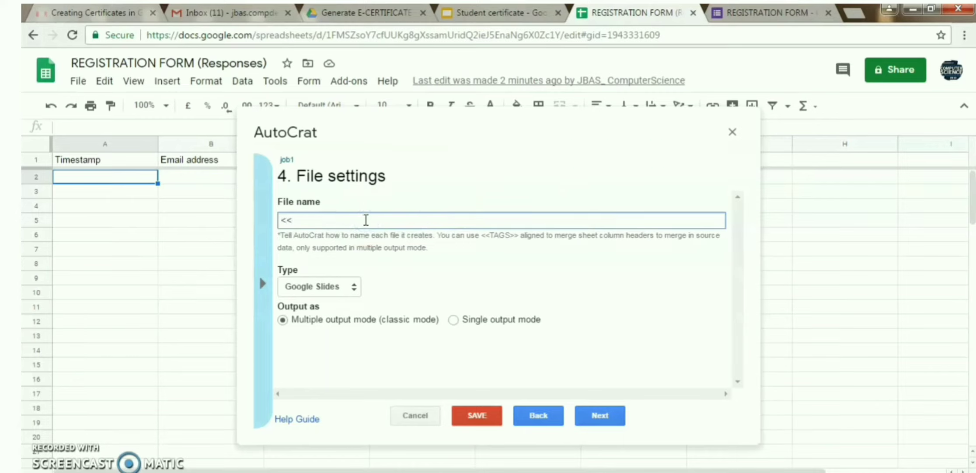
text(<<Name>>)
- Set the output type to PDF in multiple output mode and continue to the destination folders
click(332, 288)
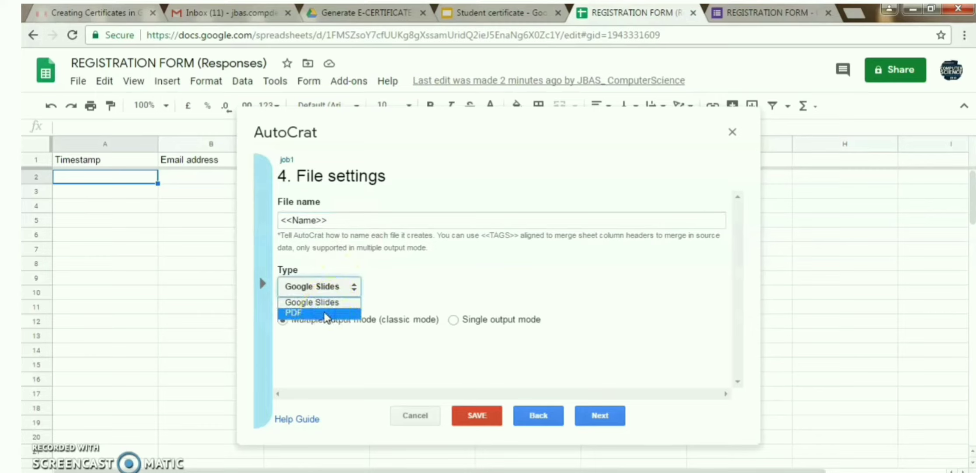
click(326, 313)
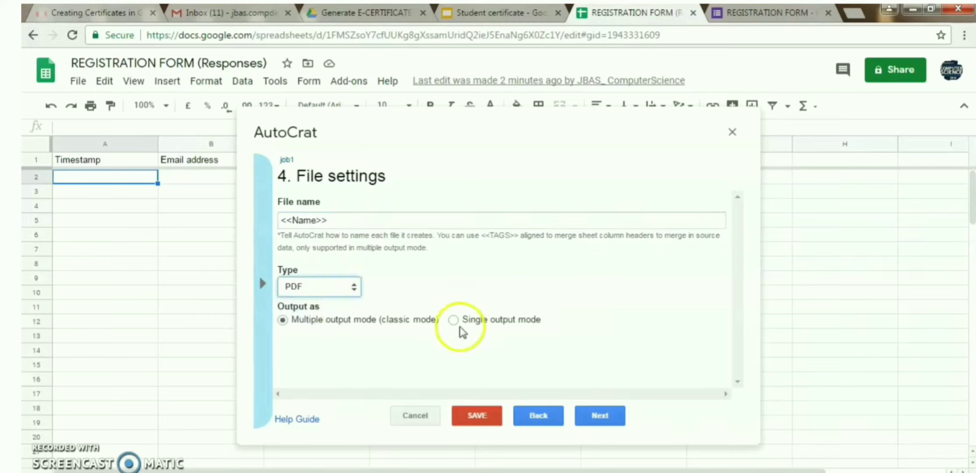
click(455, 321)
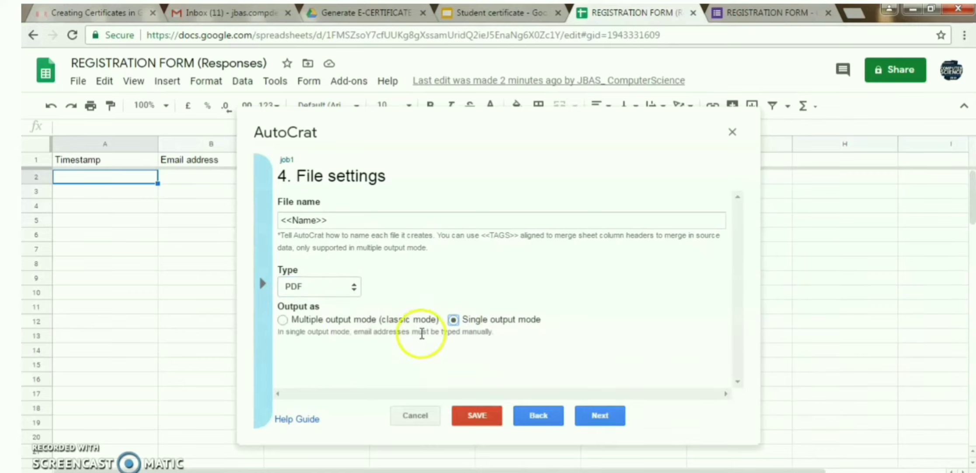
click(283, 321)
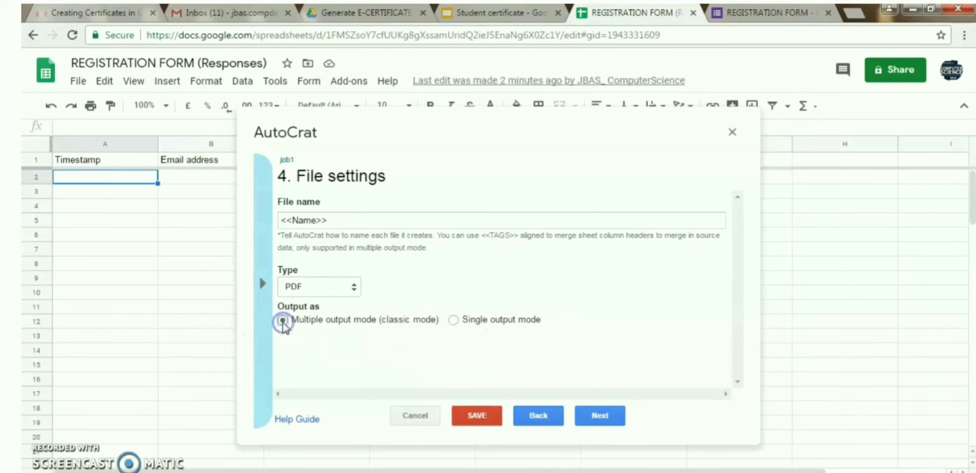
click(608, 416)
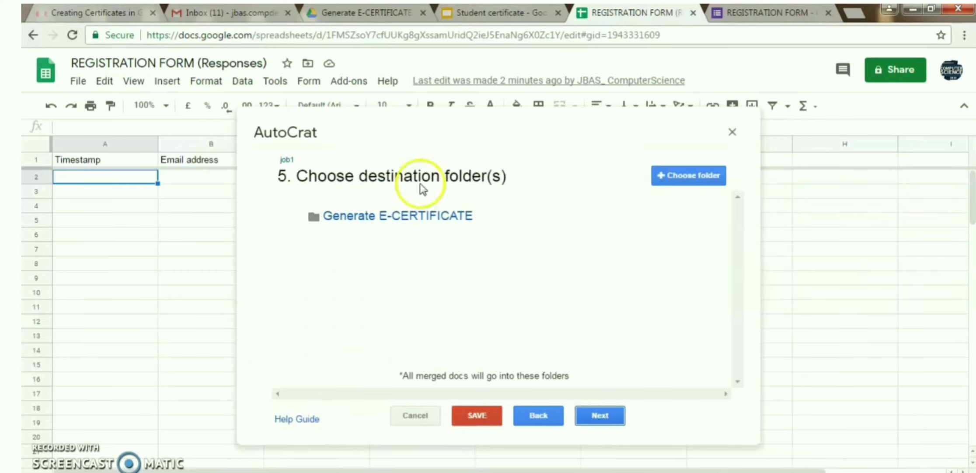
- Remove the Generate E-CERTIFICATE folder from the merge job's destination folders
mouse_move(696, 227)
click(665, 216)
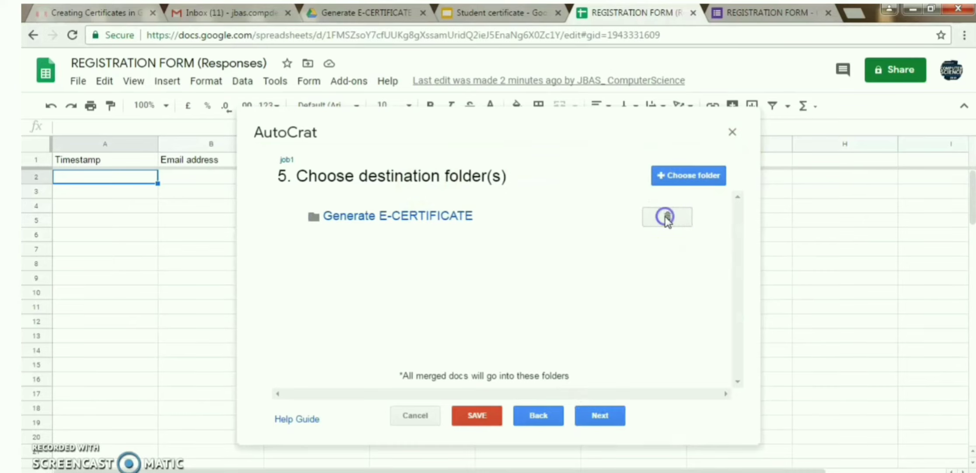
click(666, 216)
click(695, 235)
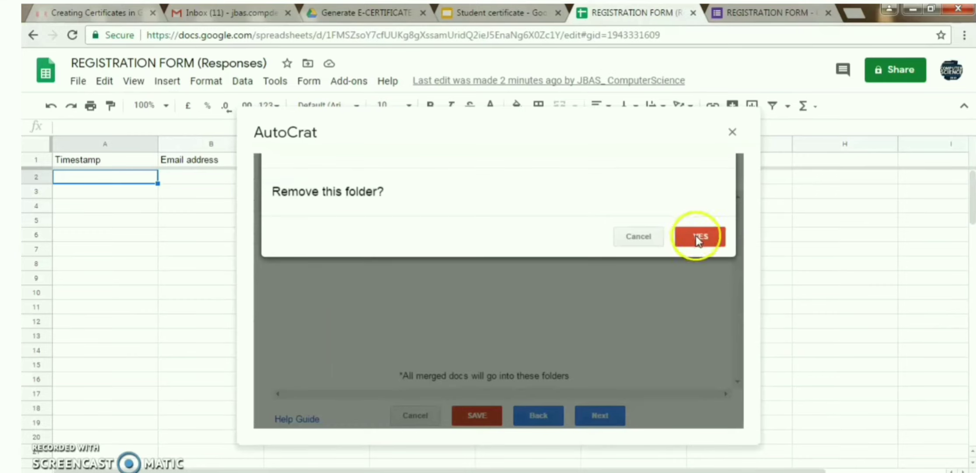
click(702, 269)
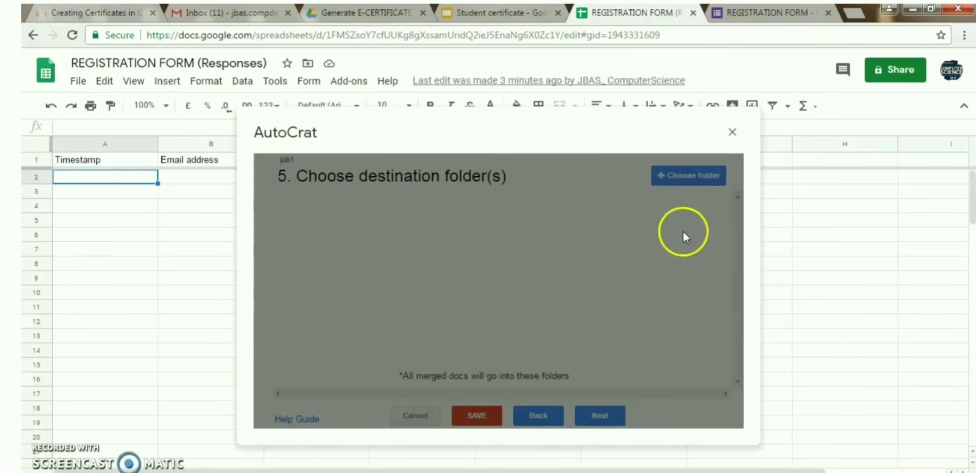
- Choose the Participant Certificates folder as the merge destination and continue to the sharing settings
click(680, 176)
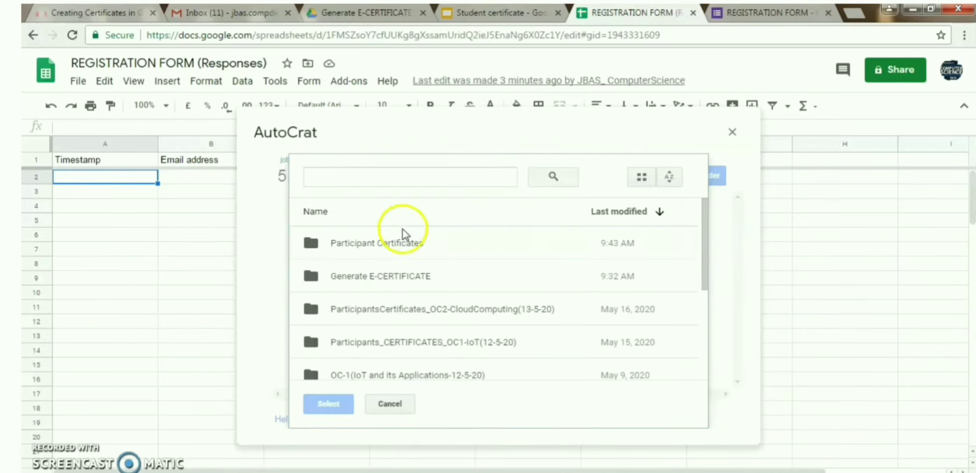
click(398, 247)
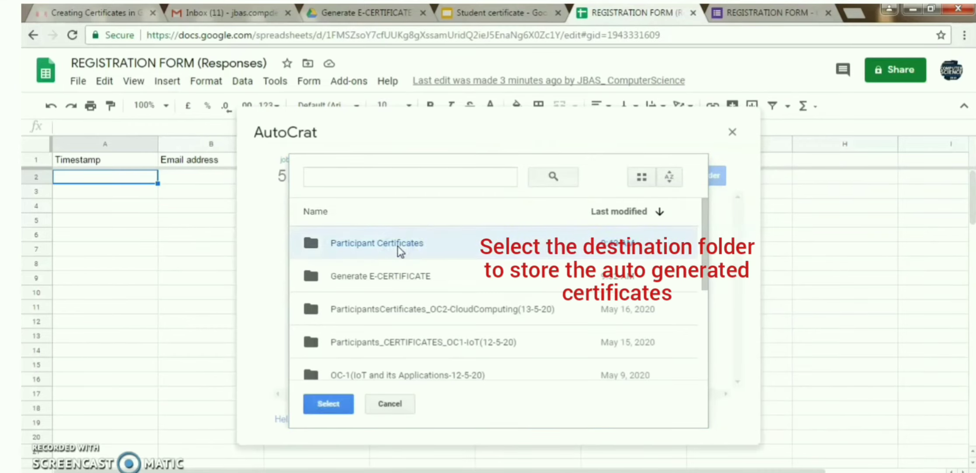
click(332, 406)
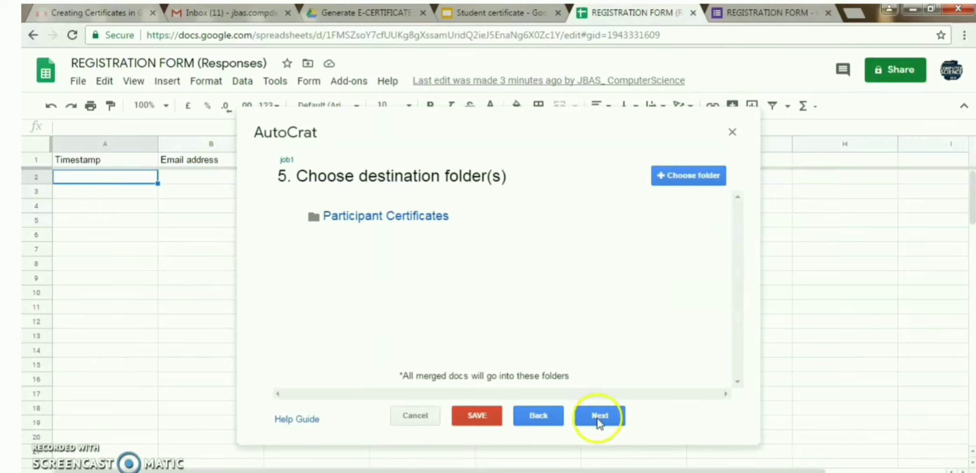
click(601, 415)
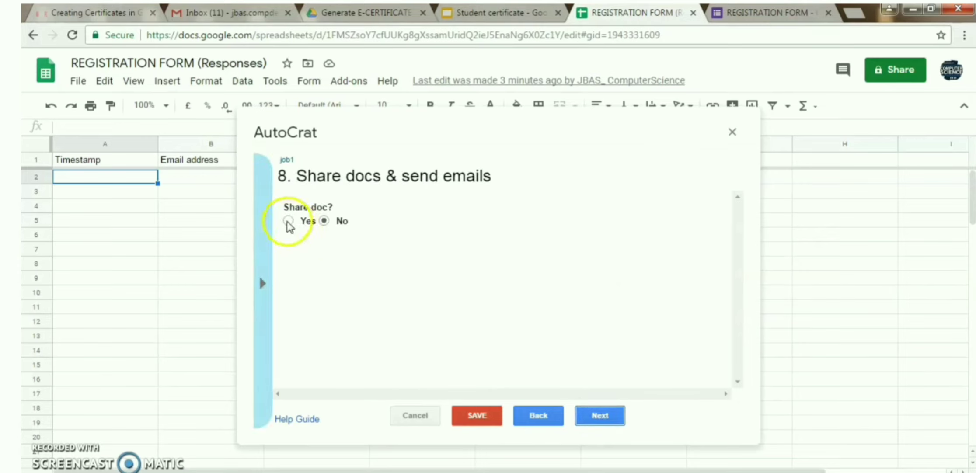
- Look over the document sharing options, set Share doc to No, and continue to the job triggers
click(289, 221)
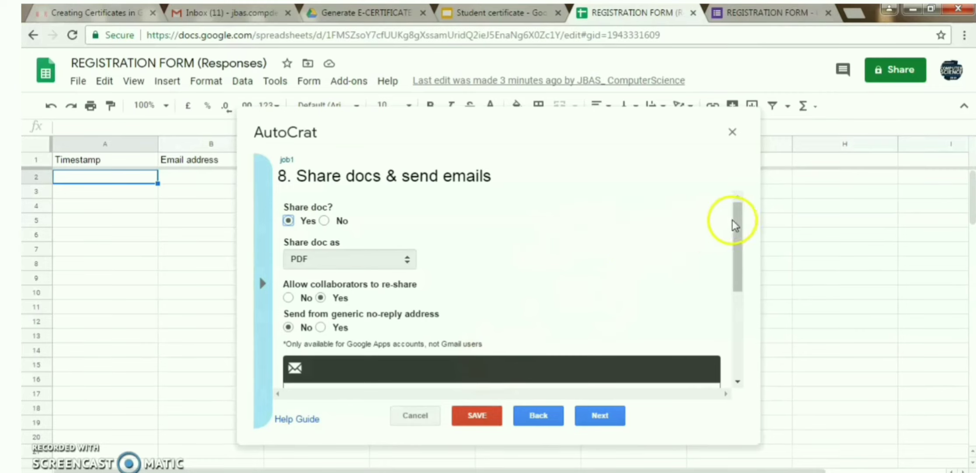
drag(737, 225, 335, 226)
click(324, 210)
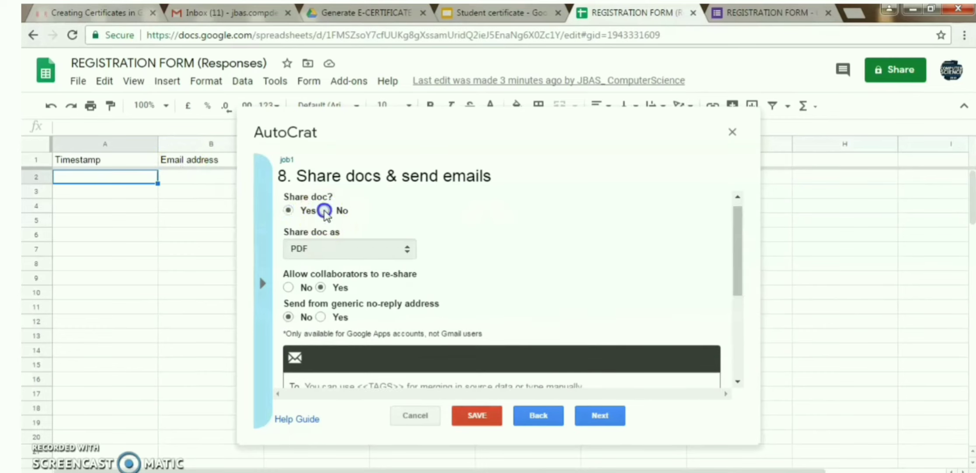
click(600, 416)
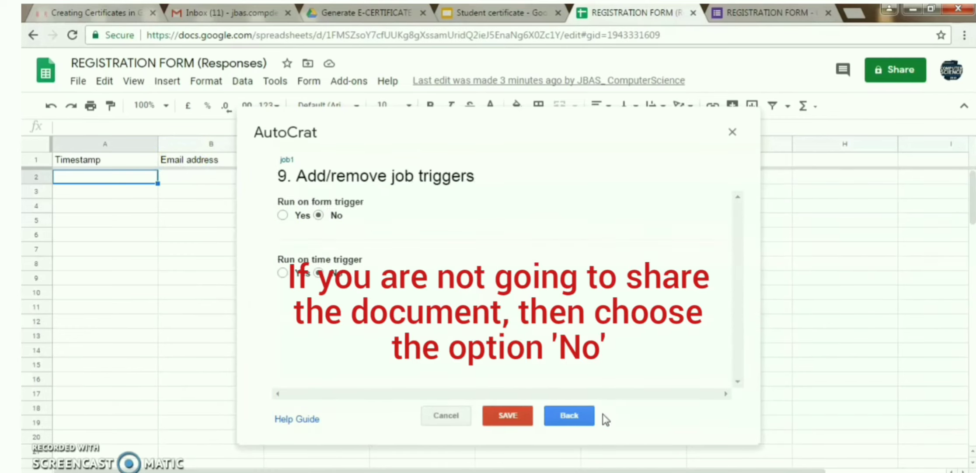
- Set the job to run on form trigger and confirm enabling triggers for the project
click(283, 215)
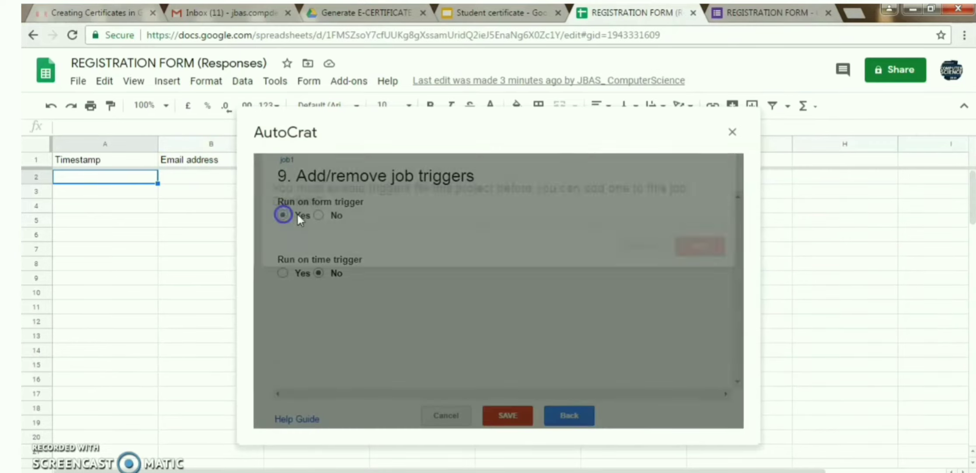
click(711, 256)
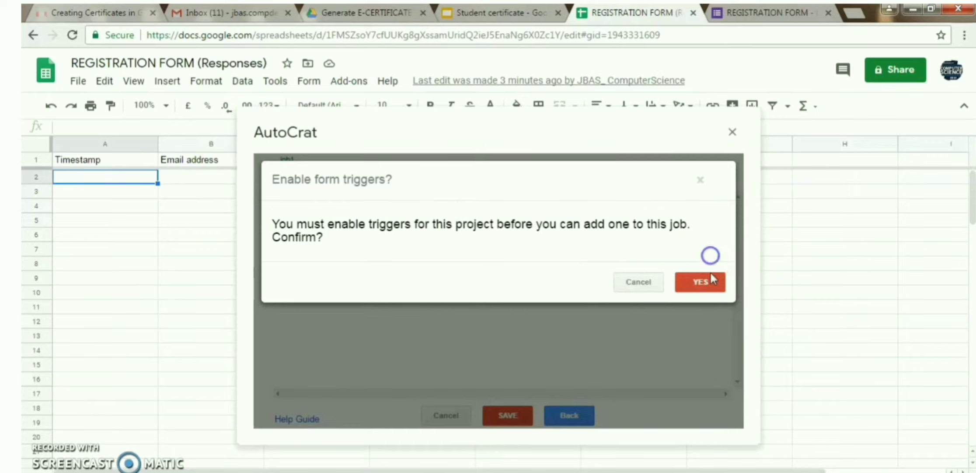
click(707, 280)
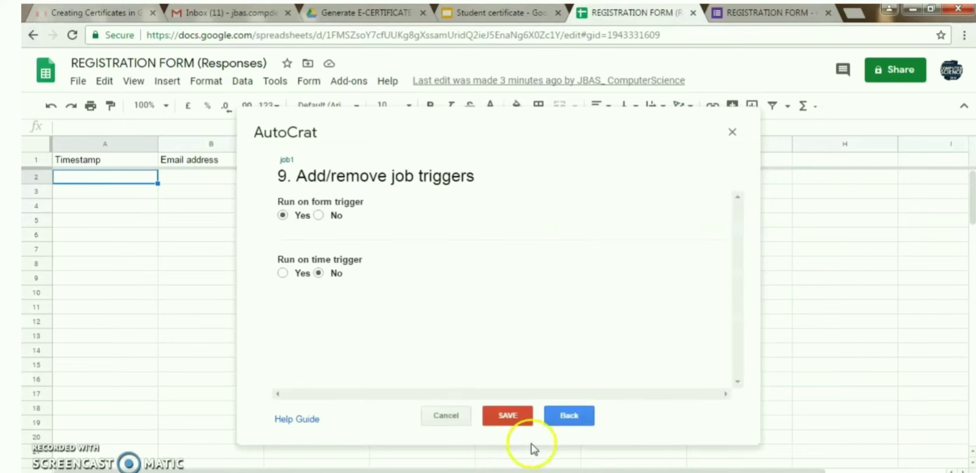
- Save the merge job, run job1, and close the AutoCrat window
click(509, 417)
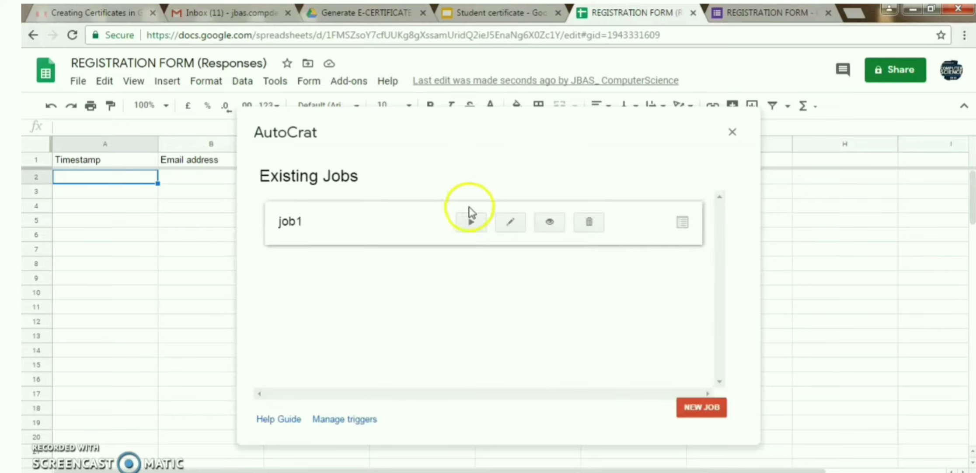
click(468, 224)
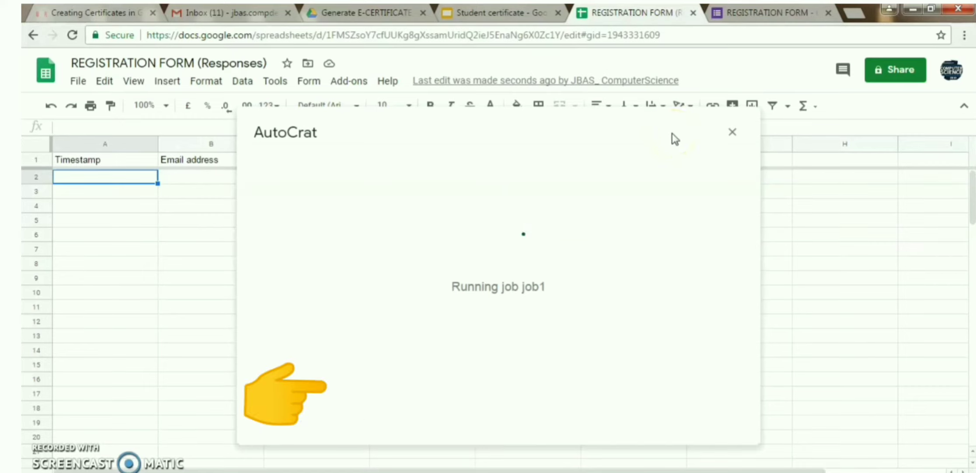
click(729, 133)
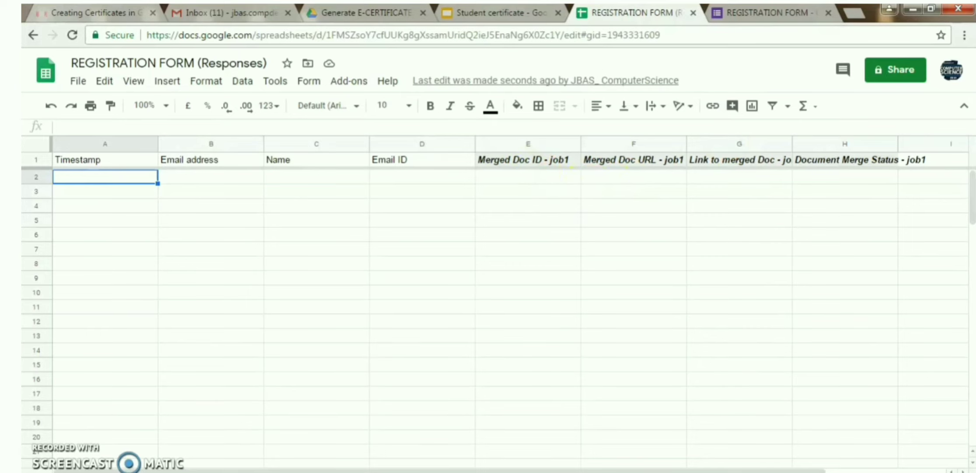
- Switch to the REGISTRATION FORM editor and send the form to the recipient's e-mail address
click(740, 7)
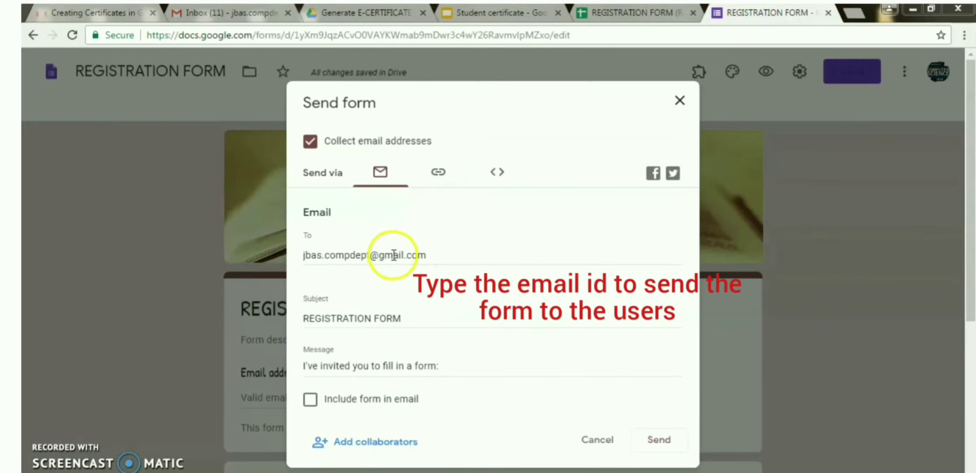
click(657, 441)
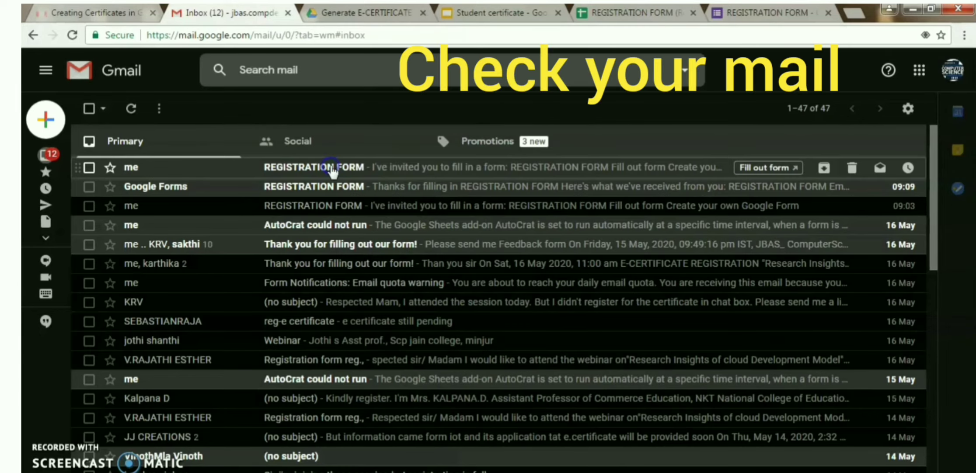
- Open the REGISTRATION FORM invitation in Gmail, fill out the form with the participant's e-mail address and full name, and submit it
click(332, 170)
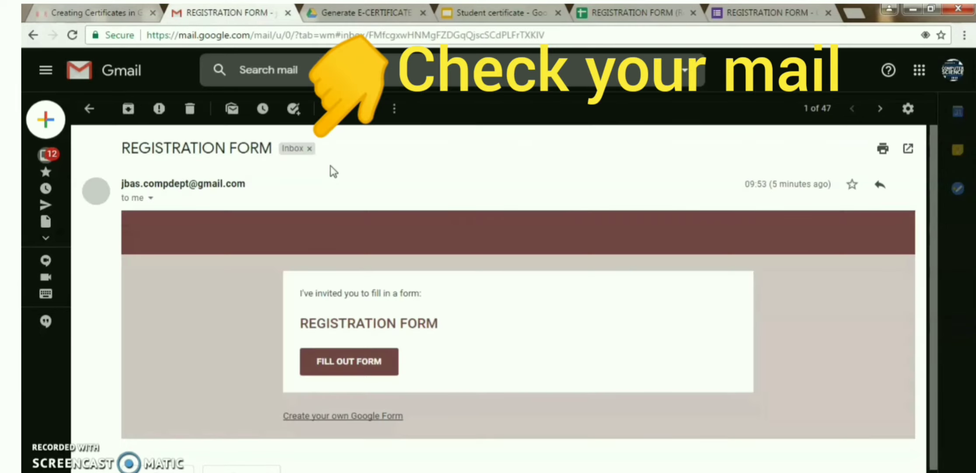
click(348, 367)
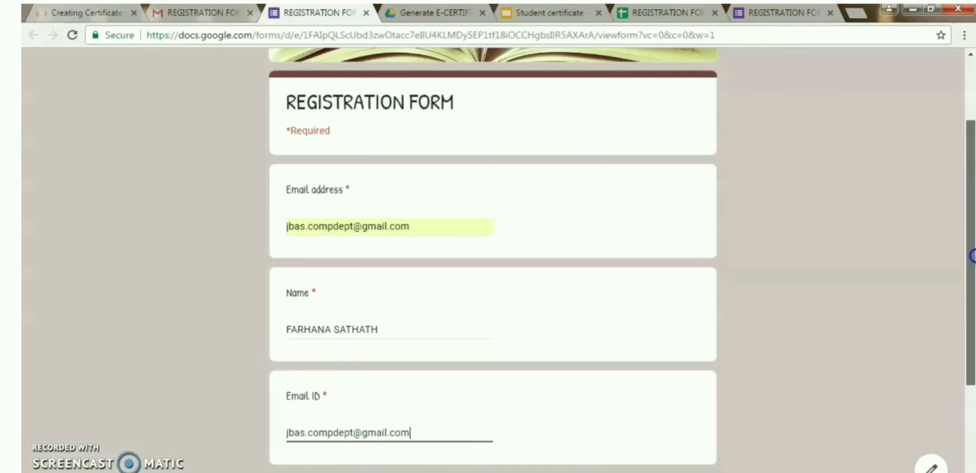
scroll(972, 256, down, 3)
click(292, 386)
click(306, 433)
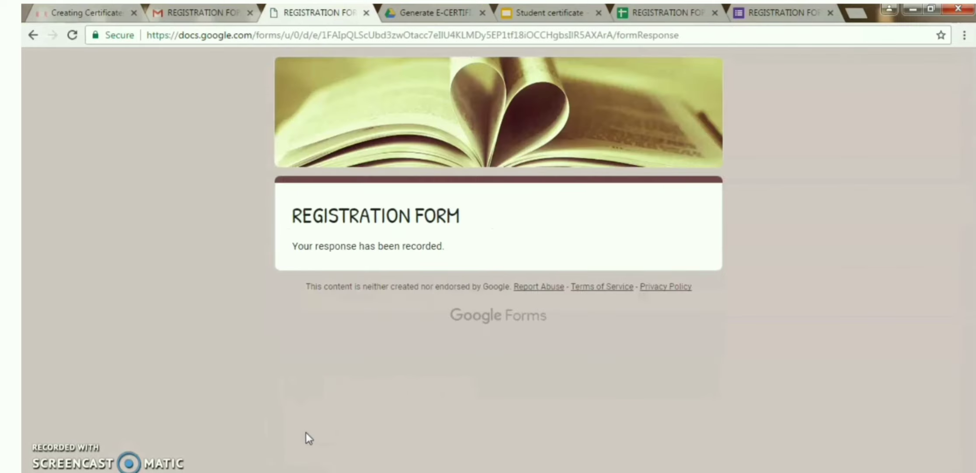
- Check the responses spreadsheet for the merged entry and open the participant's PDF certificate from the Participant Certificates folder in Drive
click(645, 12)
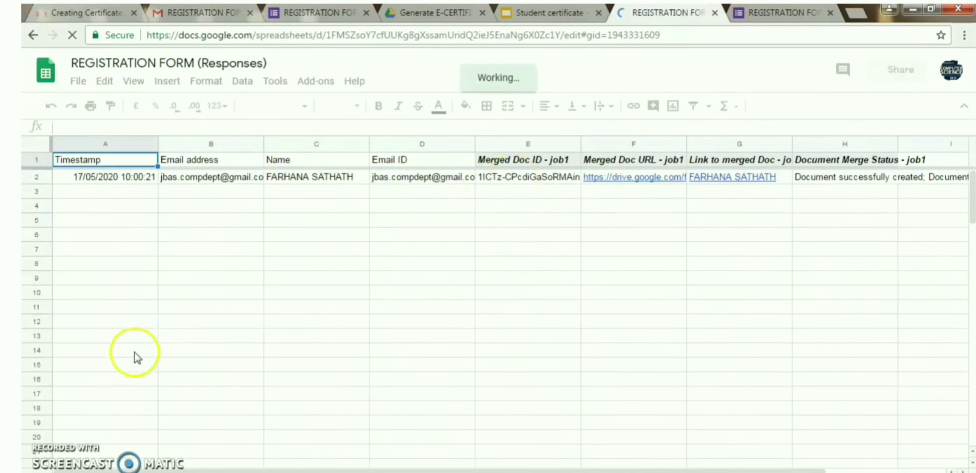
click(436, 13)
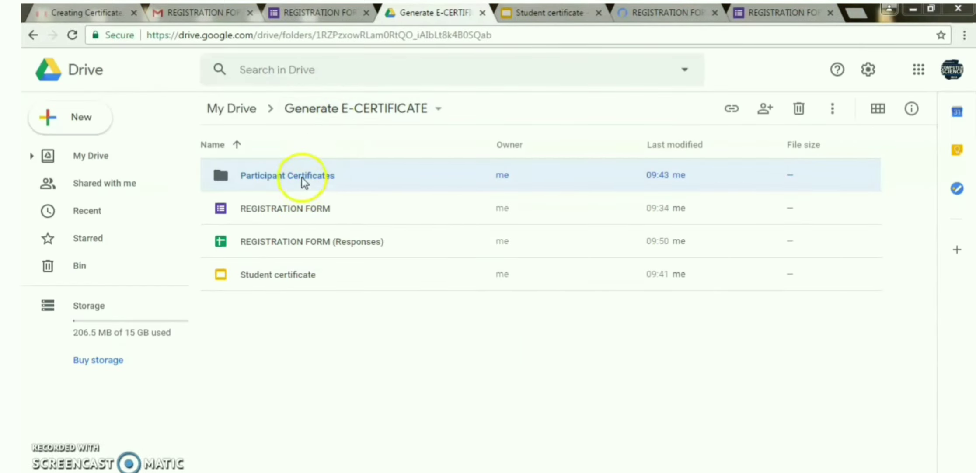
click(302, 178)
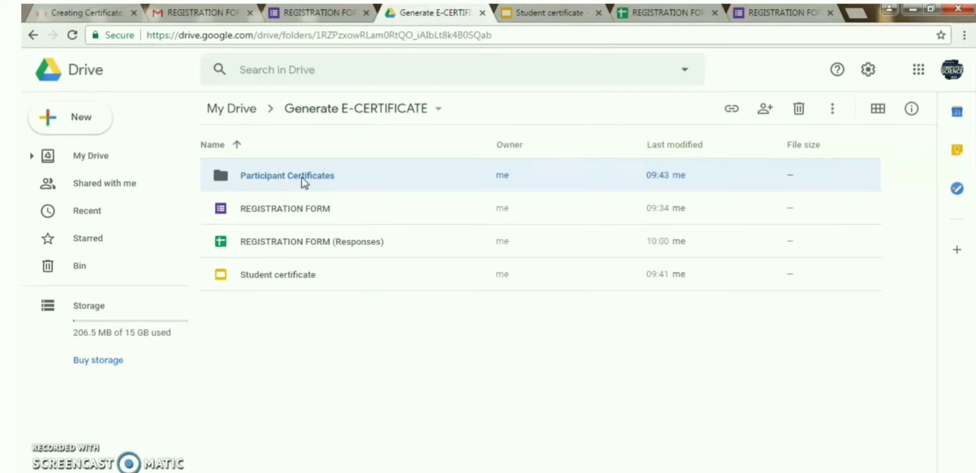
double_click(304, 180)
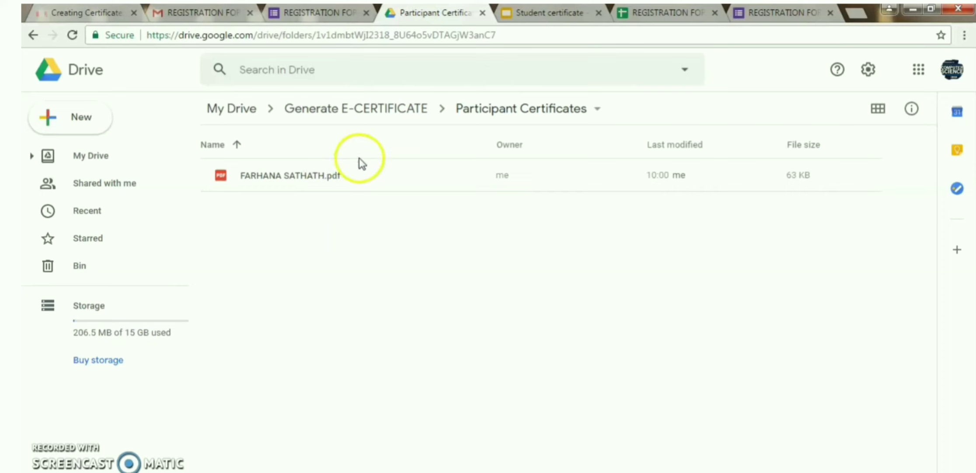
click(339, 176)
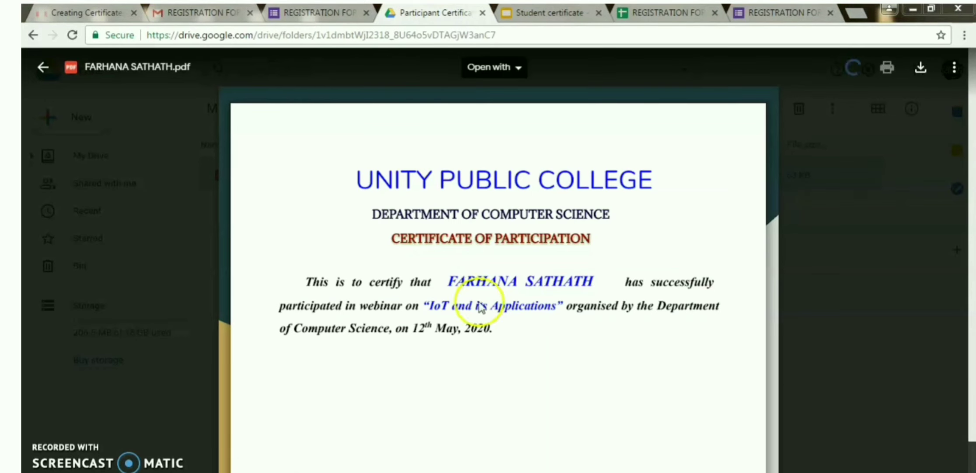
- Switch to the REGISTRATION FORM responses spreadsheet, launch Autocrat, and open job1 at its Share docs & send emails settings
scroll(551, 289, down, 1)
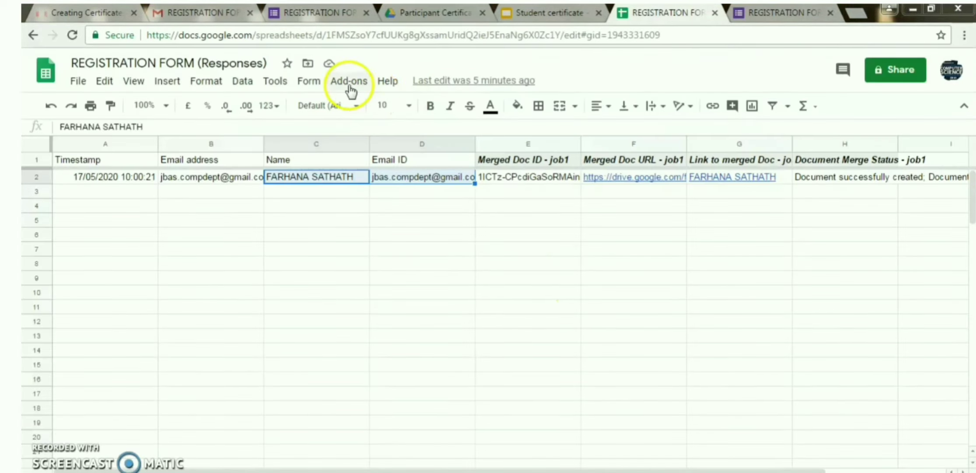
click(350, 81)
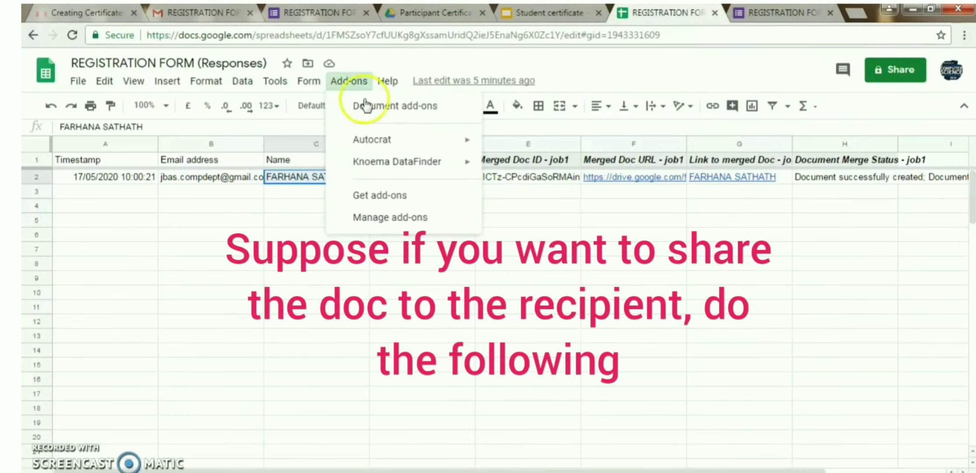
mouse_move(449, 144)
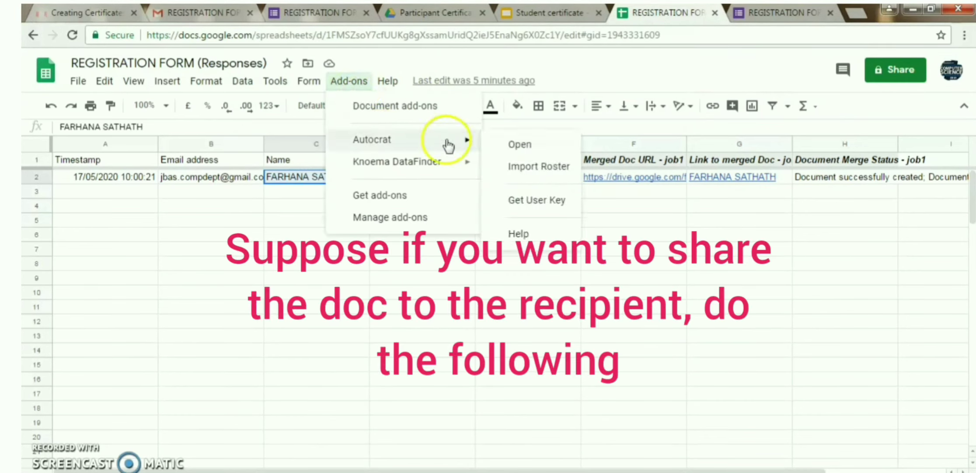
click(531, 148)
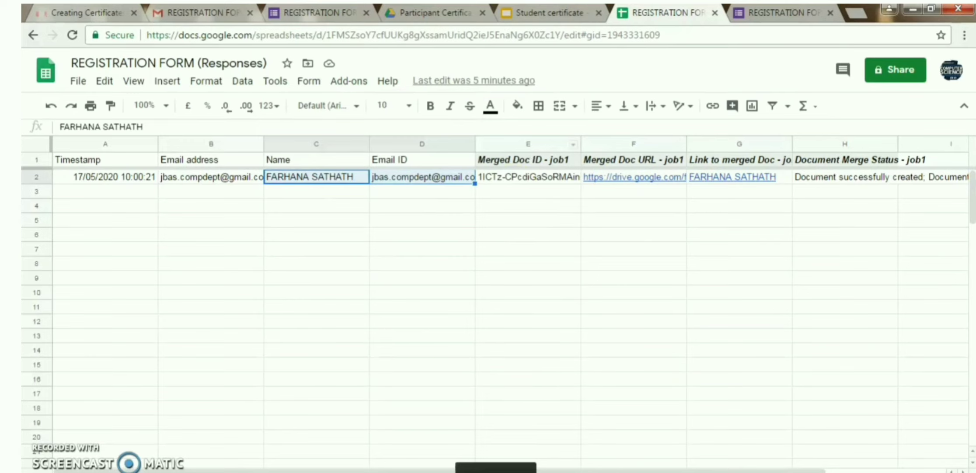
click(509, 224)
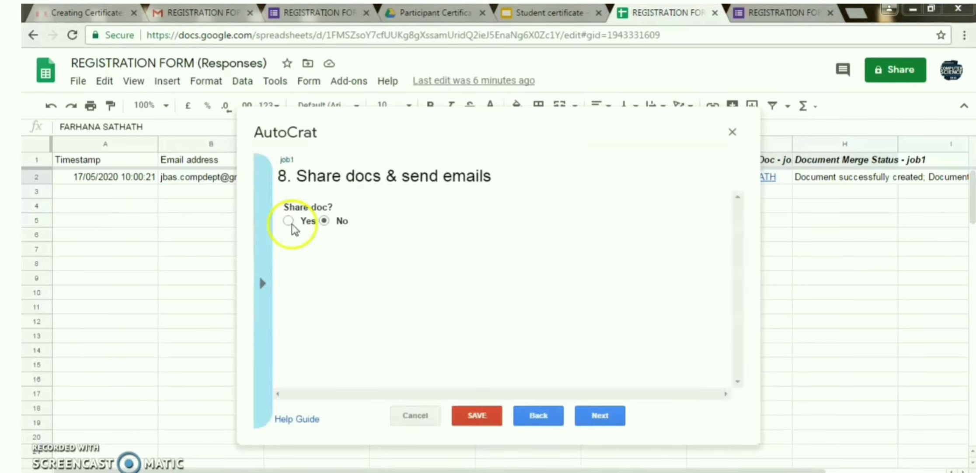
- Turn on document sharing for job1 and disallow collaborators from re-sharing the document
click(288, 221)
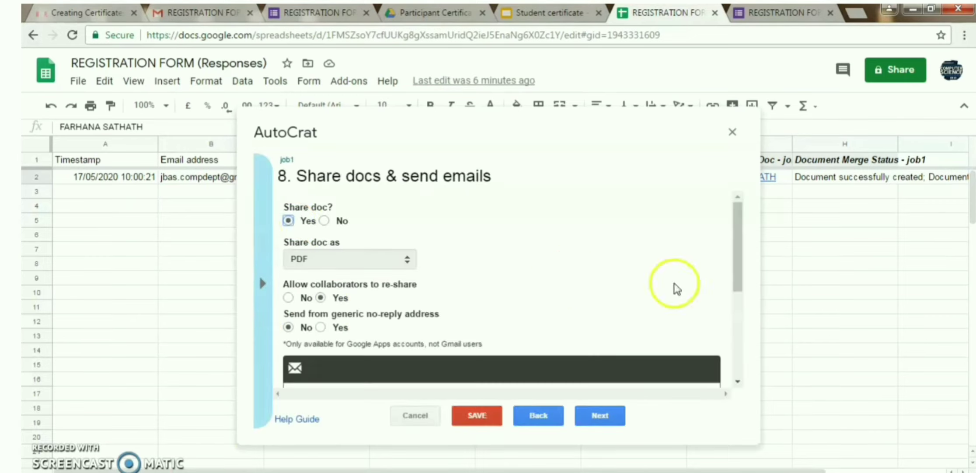
drag(737, 286, 737, 314)
click(289, 236)
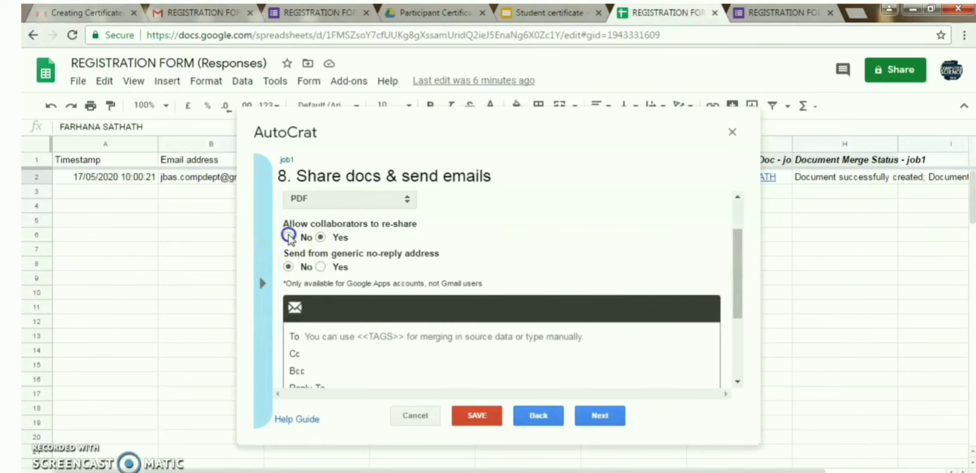
- Address the job's e-mail to the <<Email address>> tag and set its subject to "Download Ecertificate"
click(350, 334)
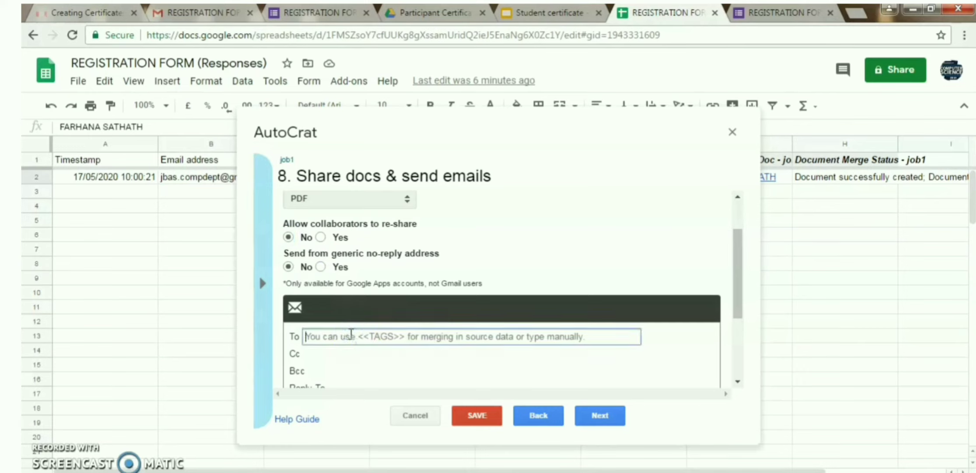
text(<<E)
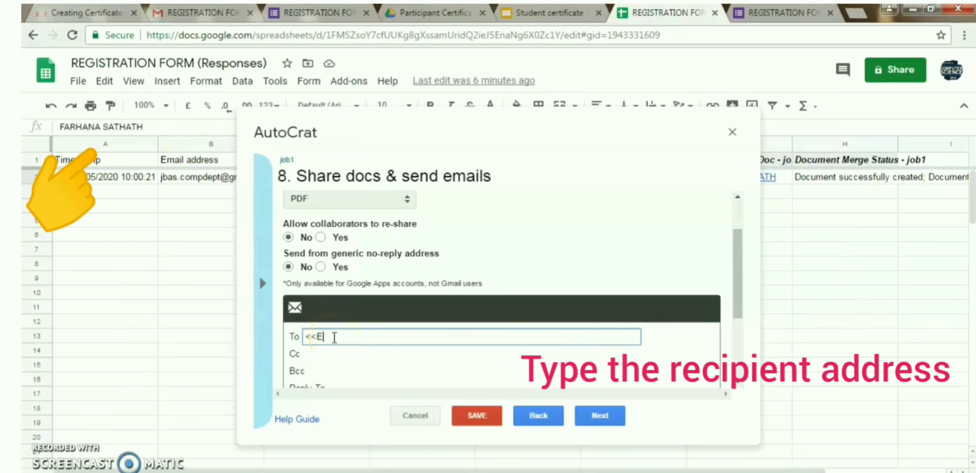
text(mail address>>)
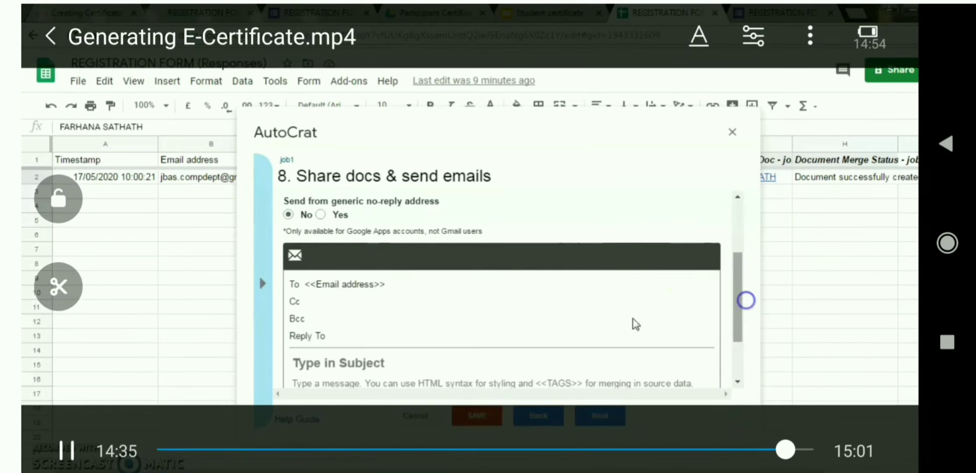
scroll(371, 355, down, 2)
click(377, 307)
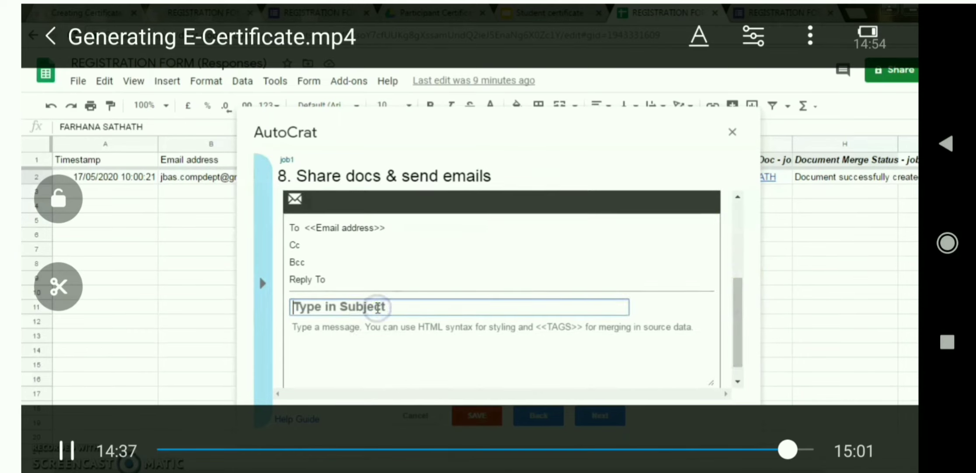
text(Download Ecertificate)
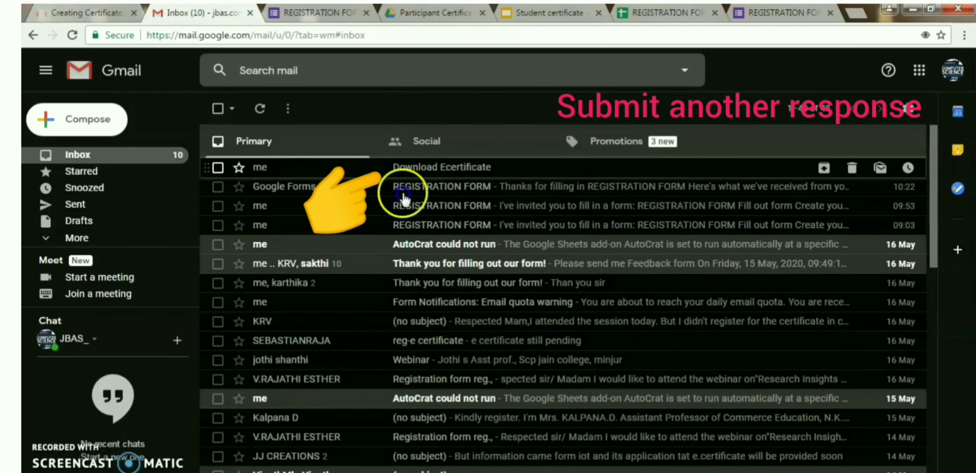
- Switch to Gmail, open the received "Download Ecertificate" message, and check its attached PDF certificate
click(442, 168)
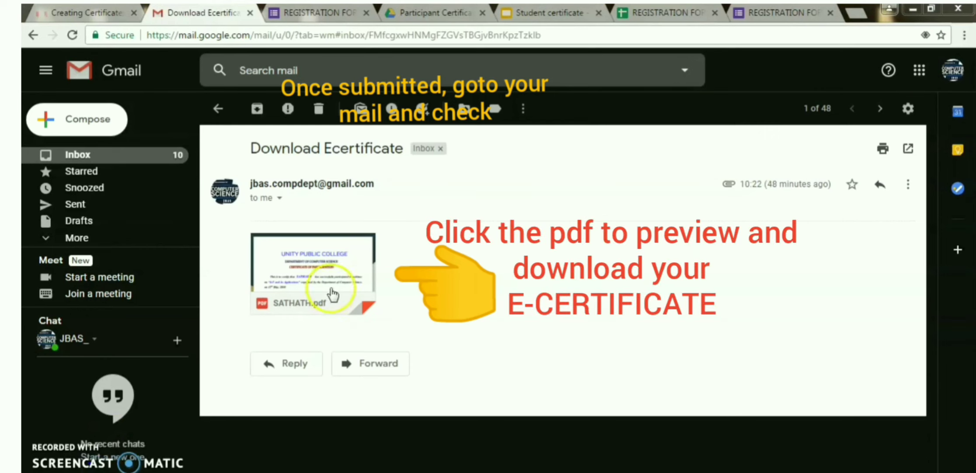
mouse_move(331, 273)
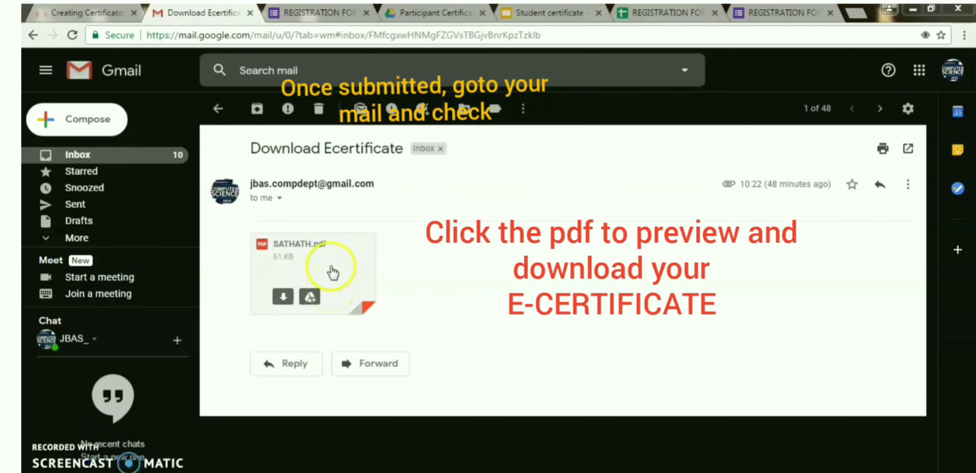